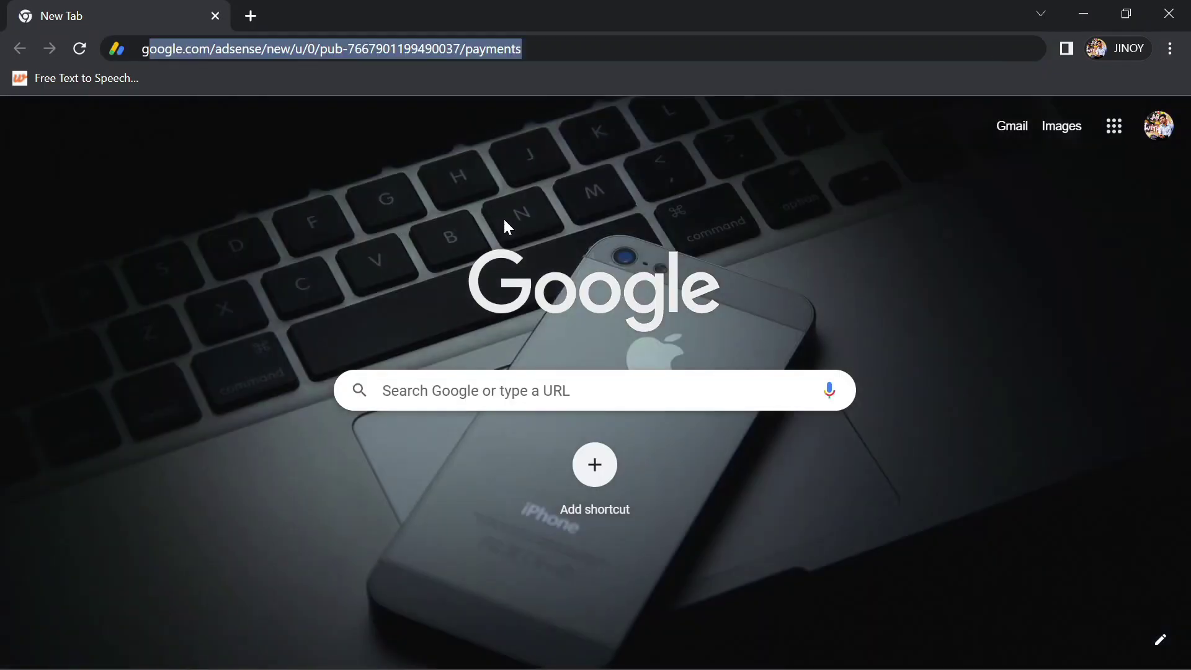
text(githu)
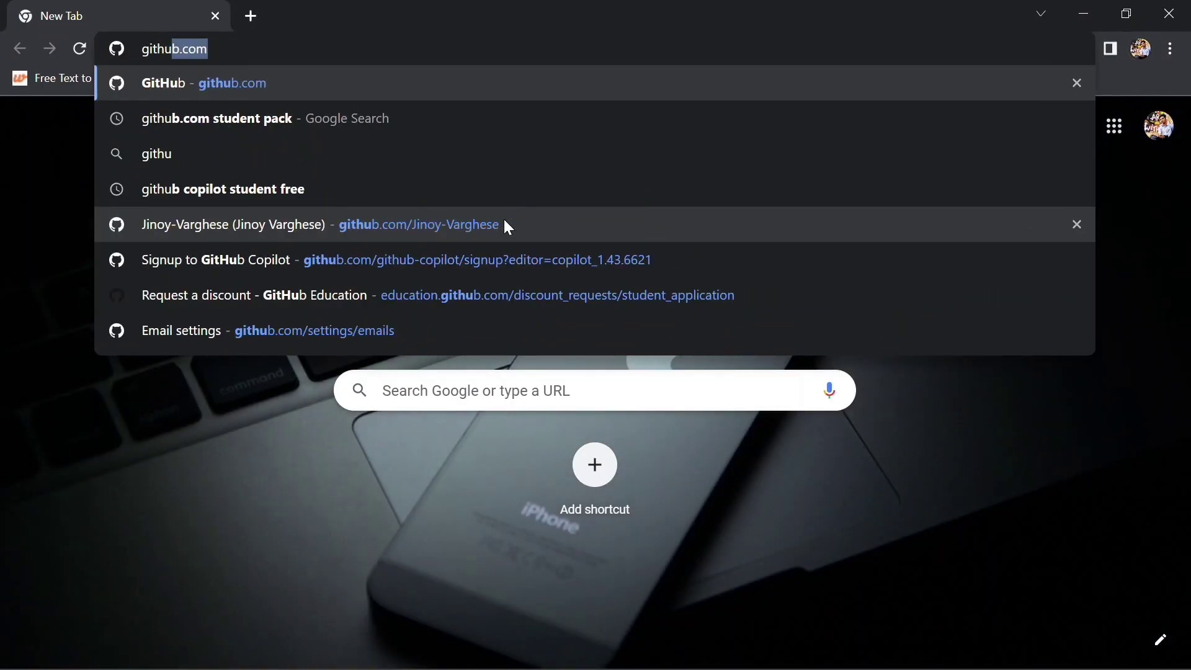
text(b)
Search for 'github.com student pack' and open the GitHub Student Developer Pack result
key(Down)
key(Return)
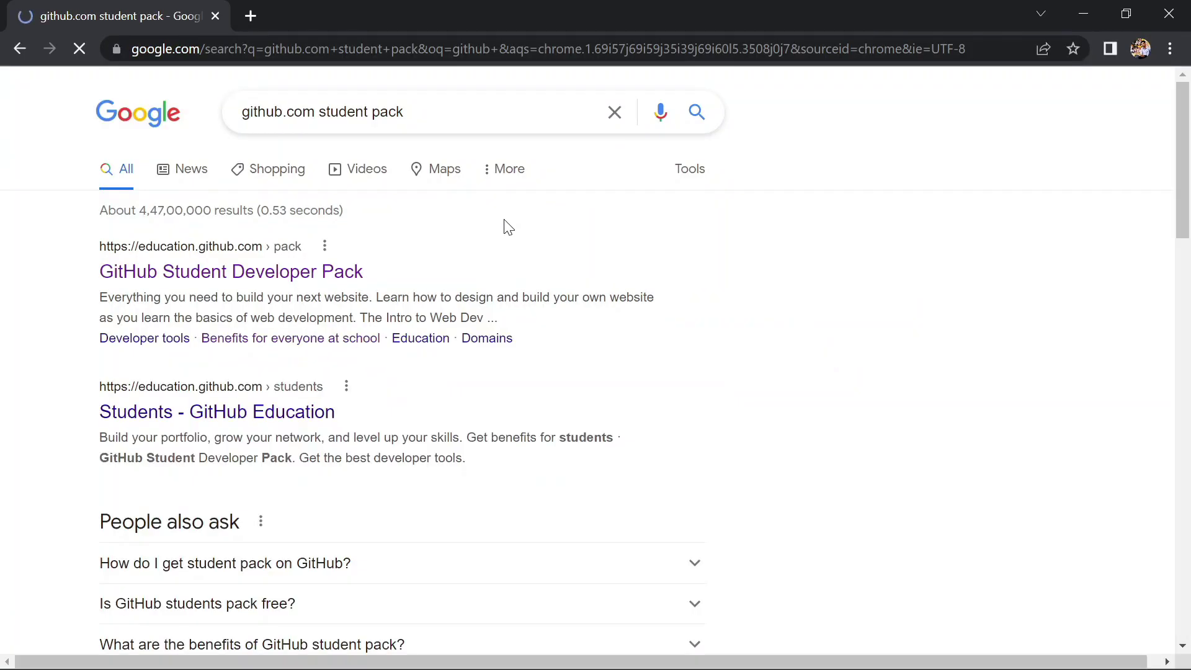
click(180, 275)
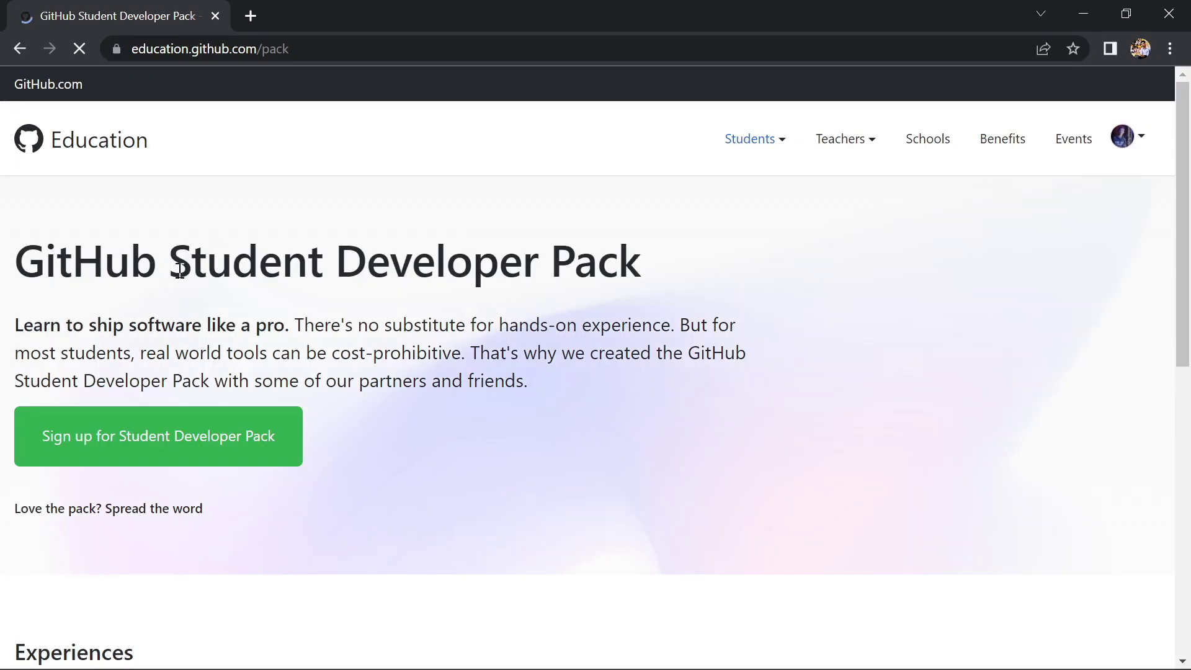
Start the Student Developer Pack sign-up on GitHub Education
click(179, 433)
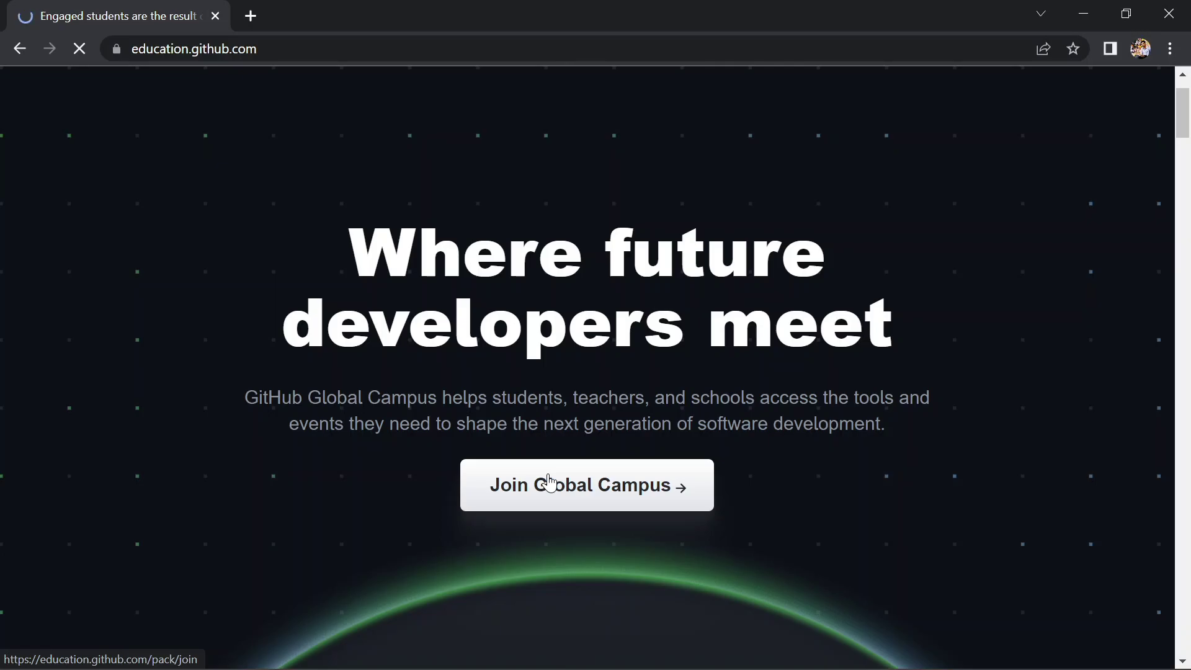
scroll(547, 472, down, 5)
scroll(547, 472, down, 3)
scroll(548, 471, up, 4)
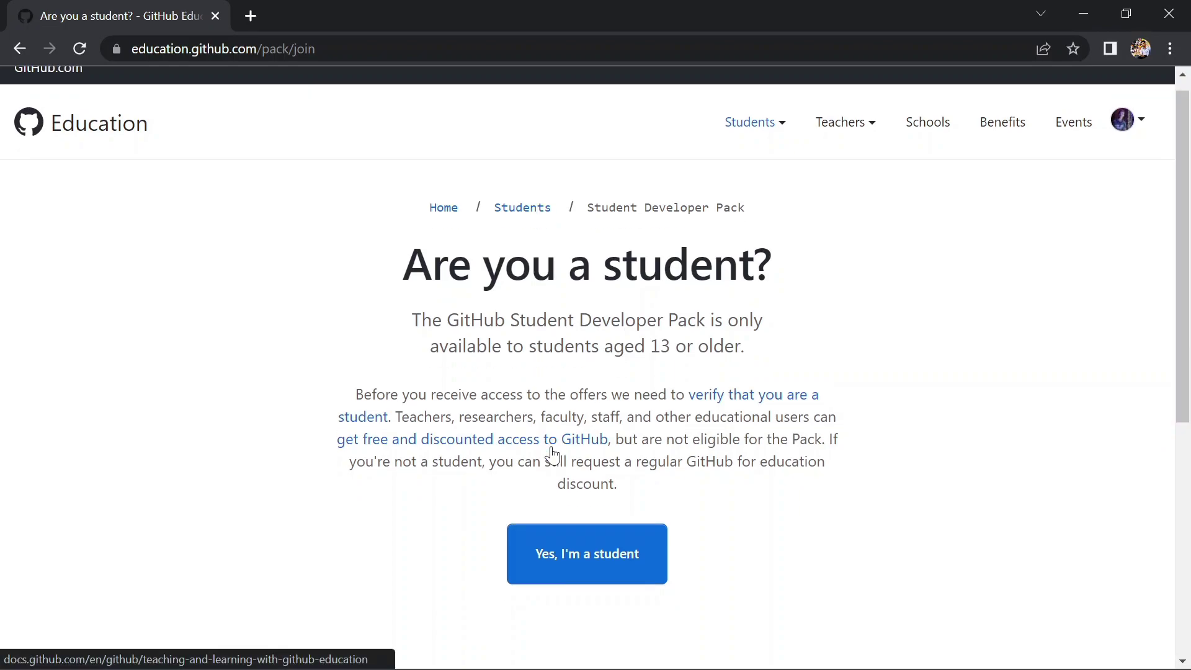
scroll(555, 453, down, 1)
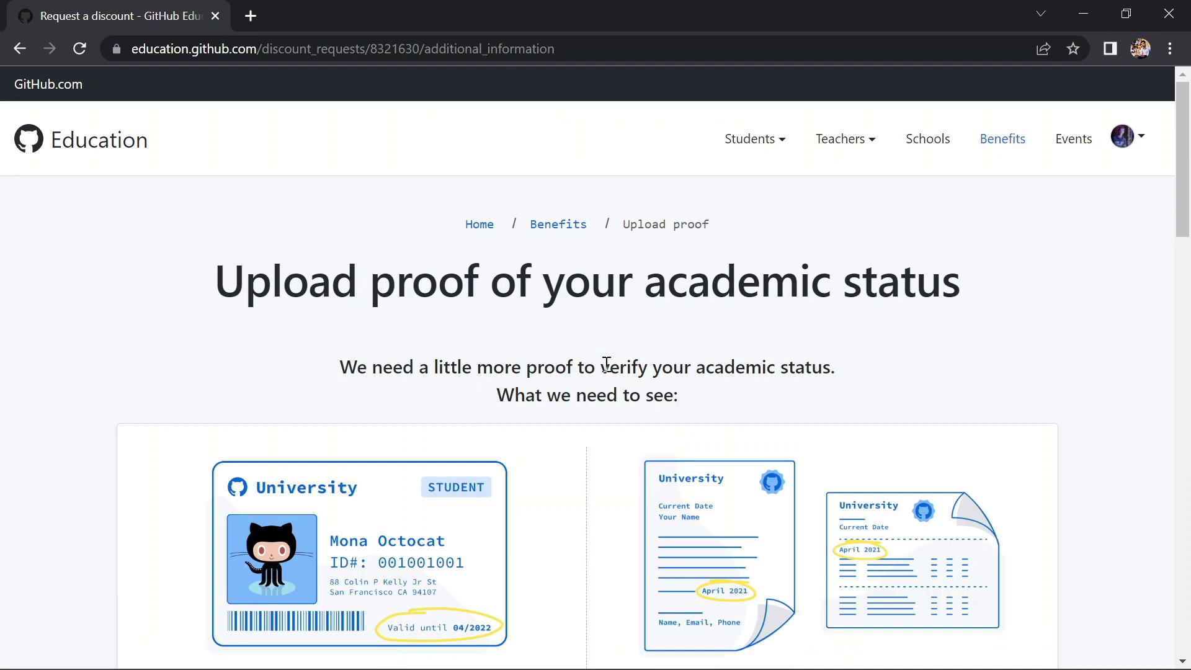
scroll(605, 364, down, 3)
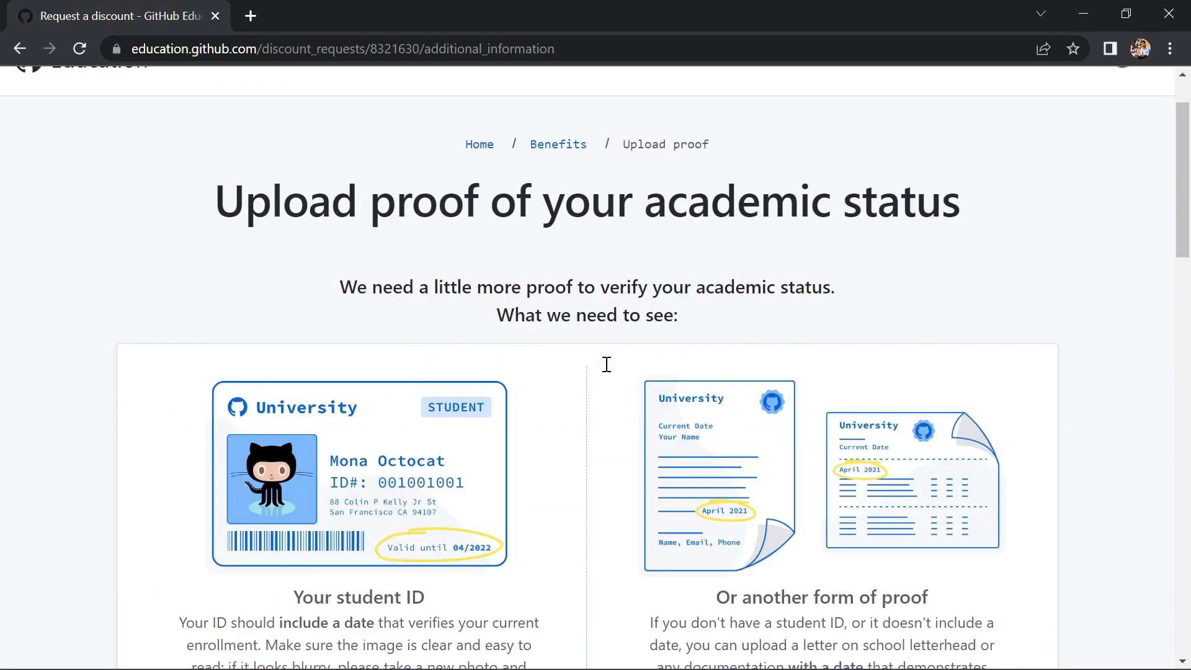
scroll(605, 365, down, 2)
scroll(604, 365, down, 1)
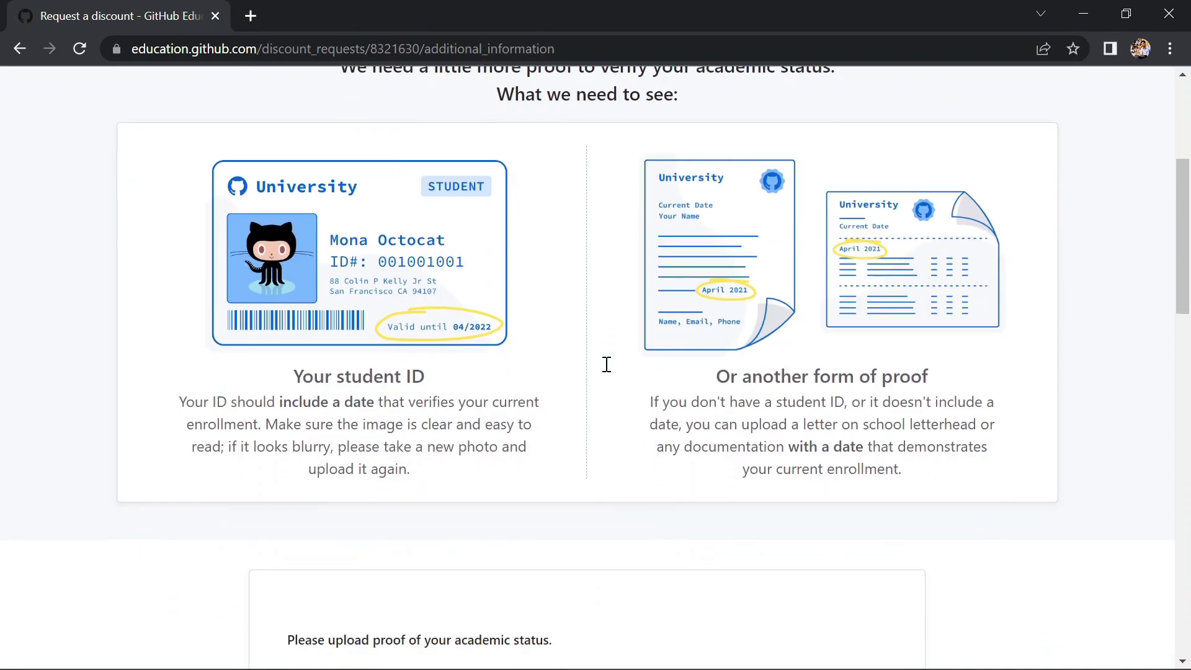
scroll(605, 366, down, 1)
scroll(605, 365, down, 1)
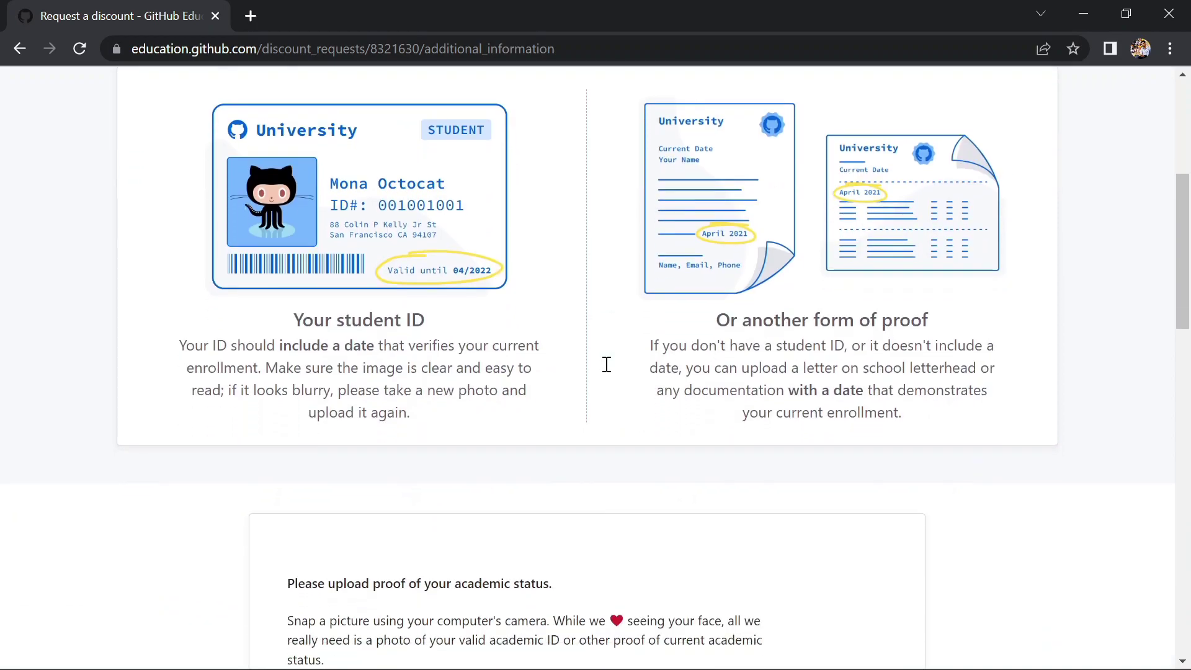
scroll(605, 365, down, 1)
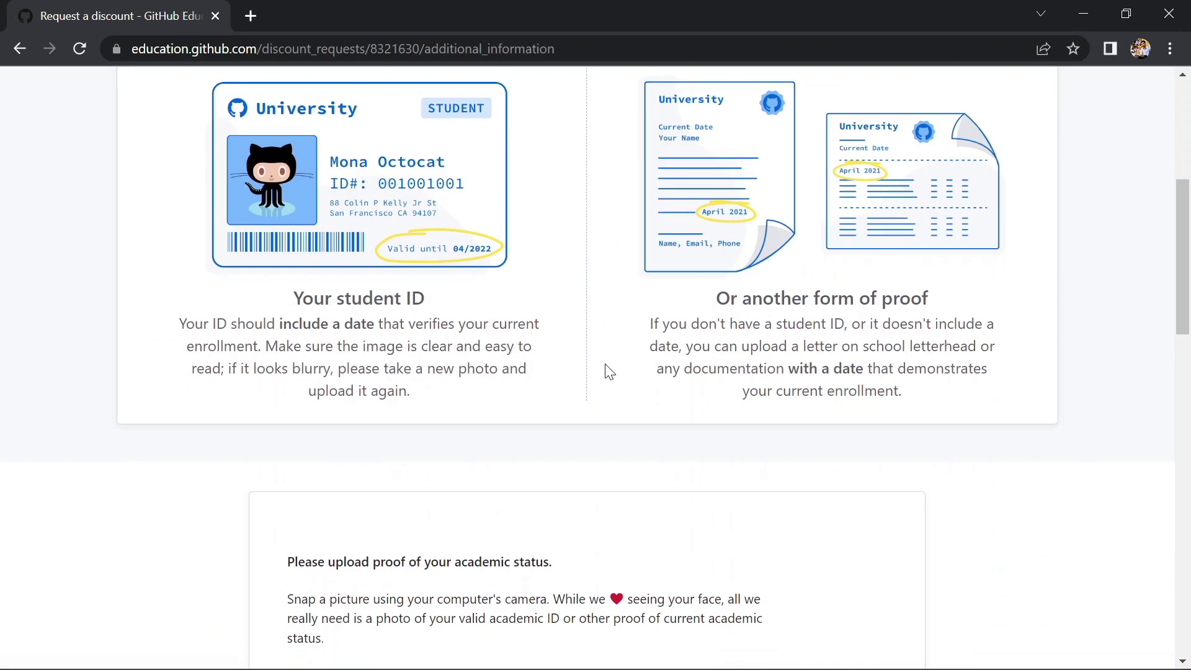
scroll(605, 370, down, 1)
scroll(605, 371, down, 1)
scroll(604, 370, down, 1)
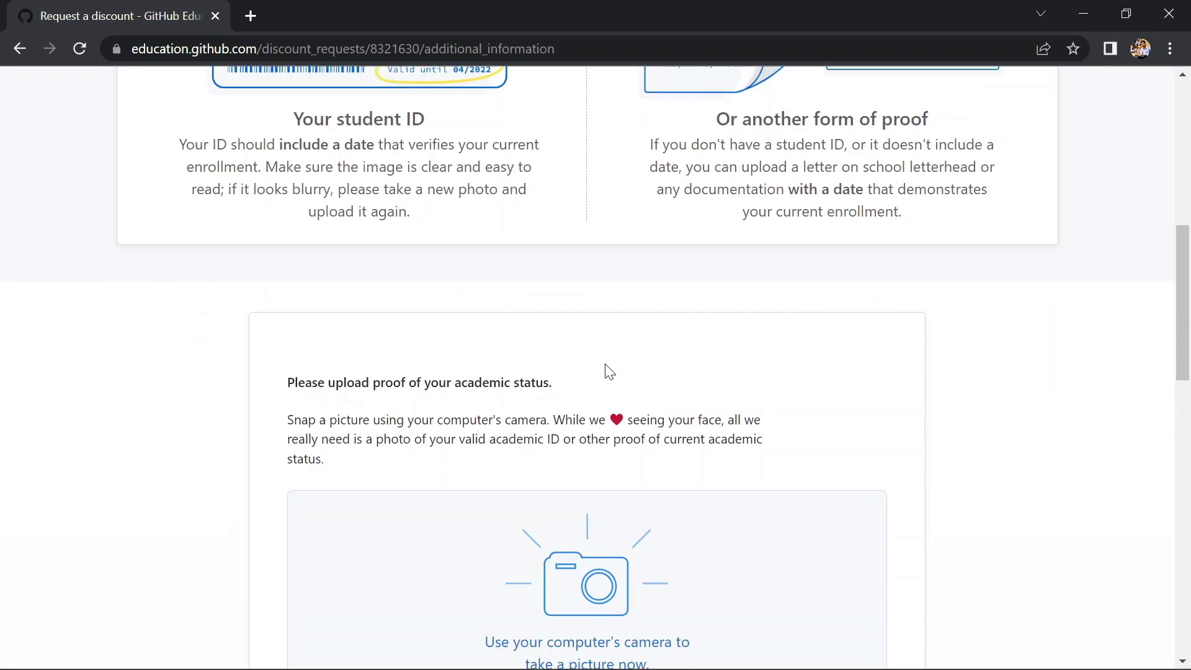
scroll(605, 371, down, 1)
scroll(605, 370, down, 1)
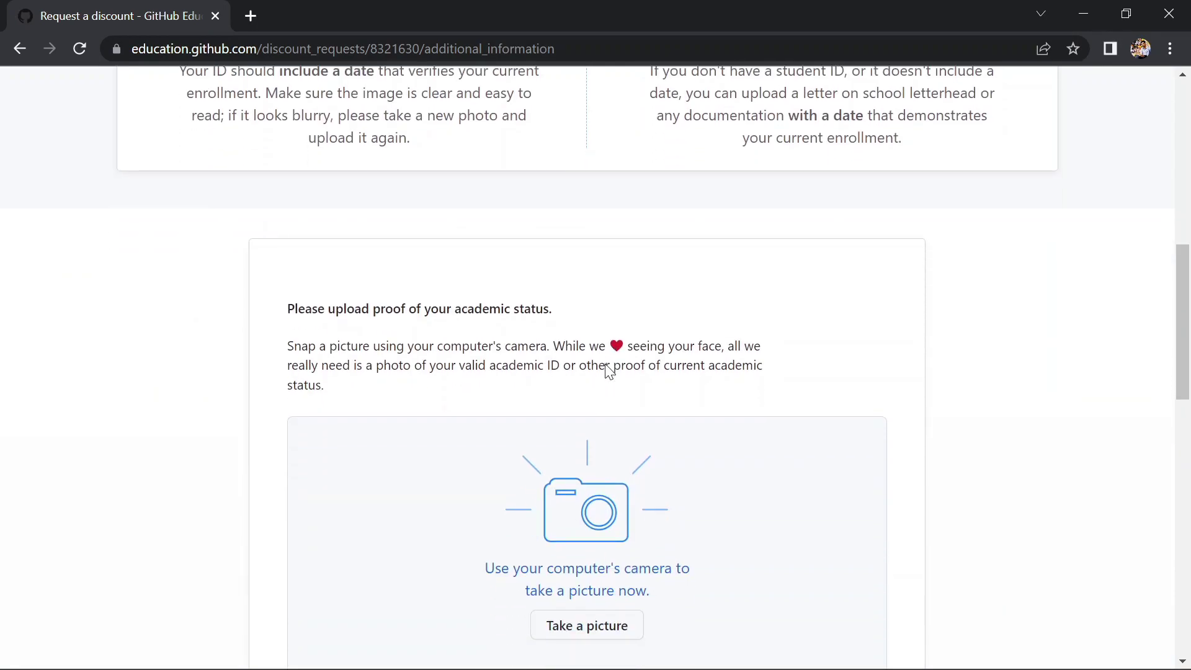
scroll(605, 371, down, 1)
scroll(605, 371, down, 1)
scroll(604, 371, down, 1)
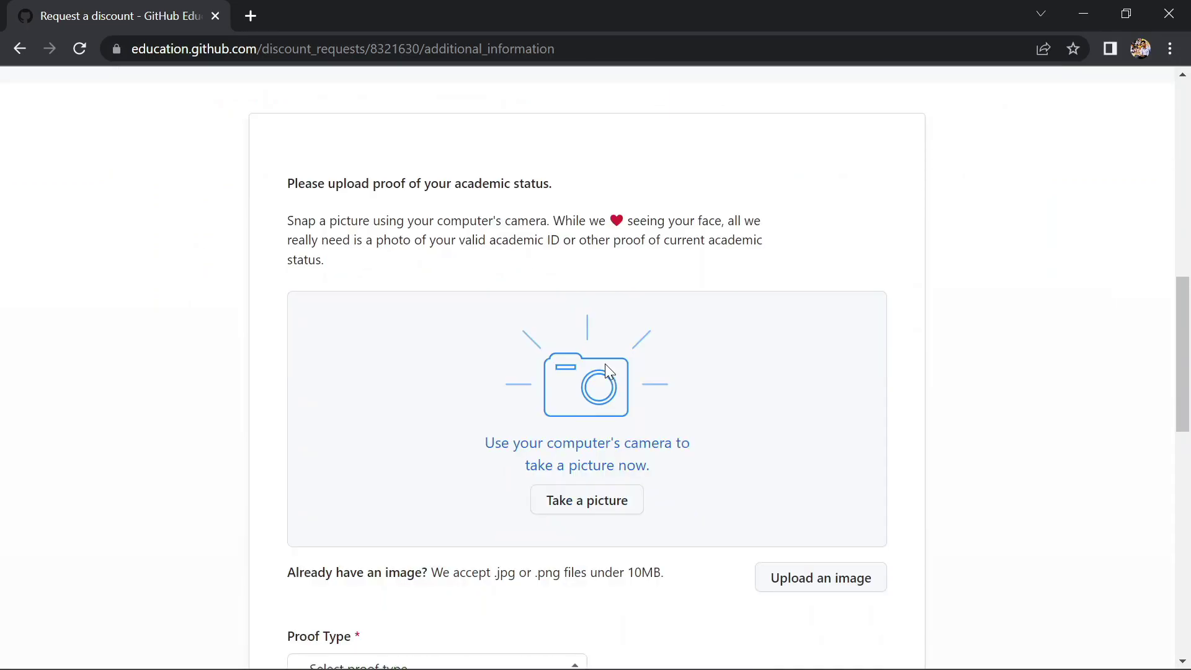
scroll(606, 371, down, 1)
scroll(606, 370, down, 1)
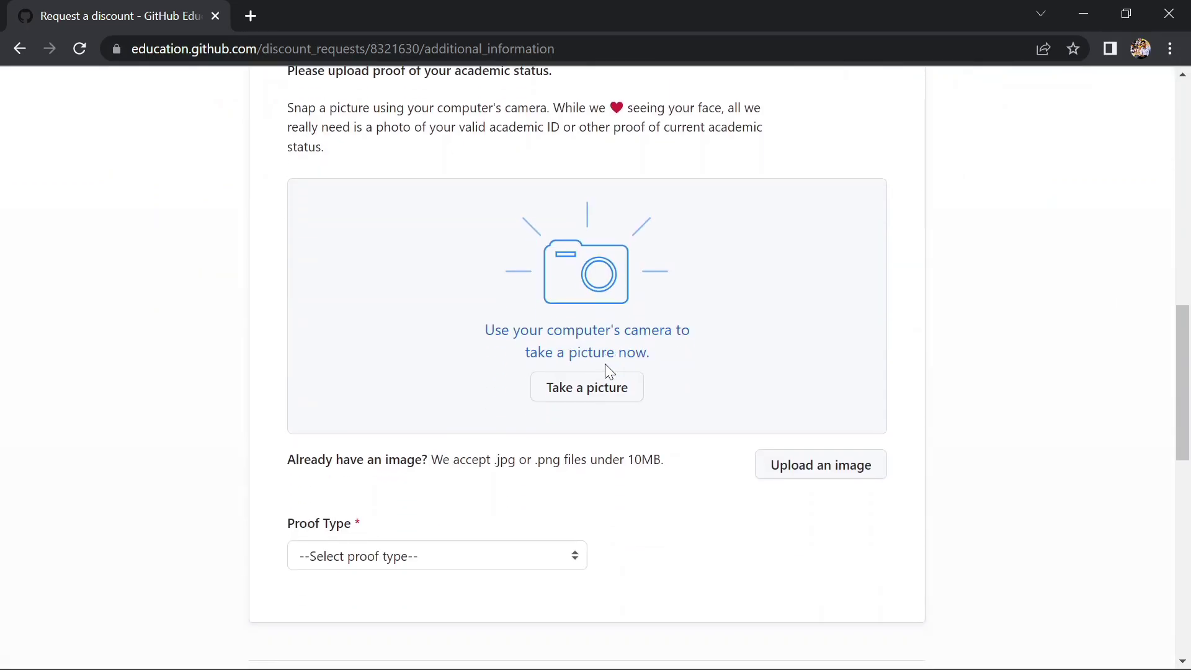
scroll(605, 371, down, 1)
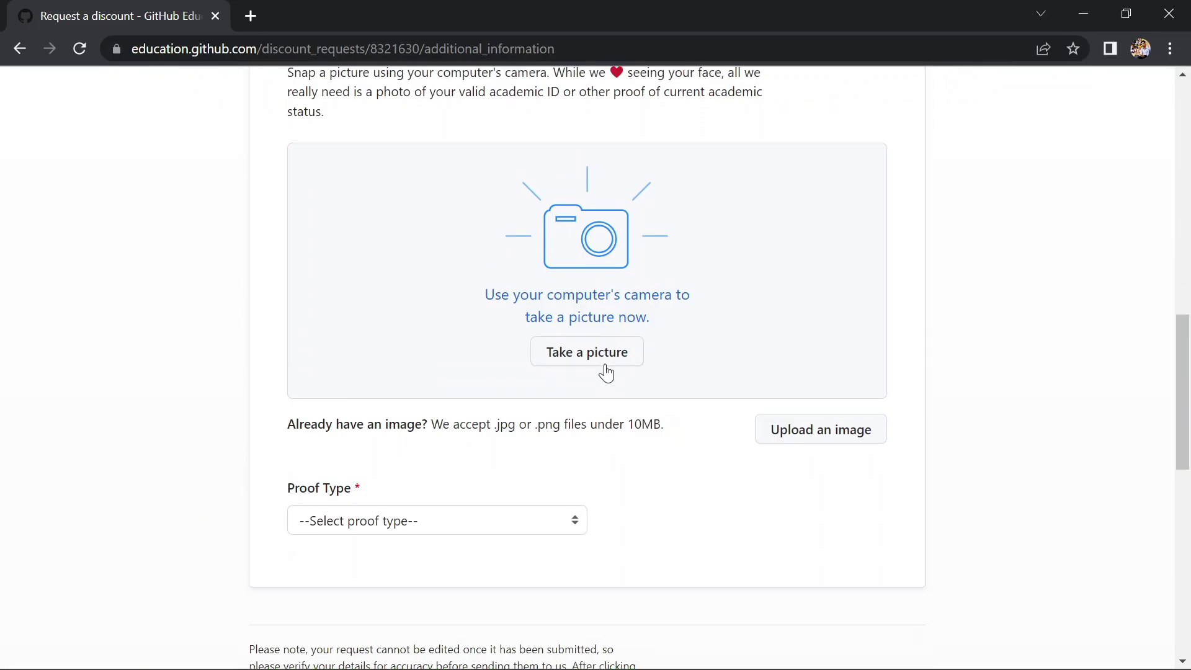
scroll(605, 371, down, 1)
scroll(607, 372, down, 2)
scroll(607, 373, down, 1)
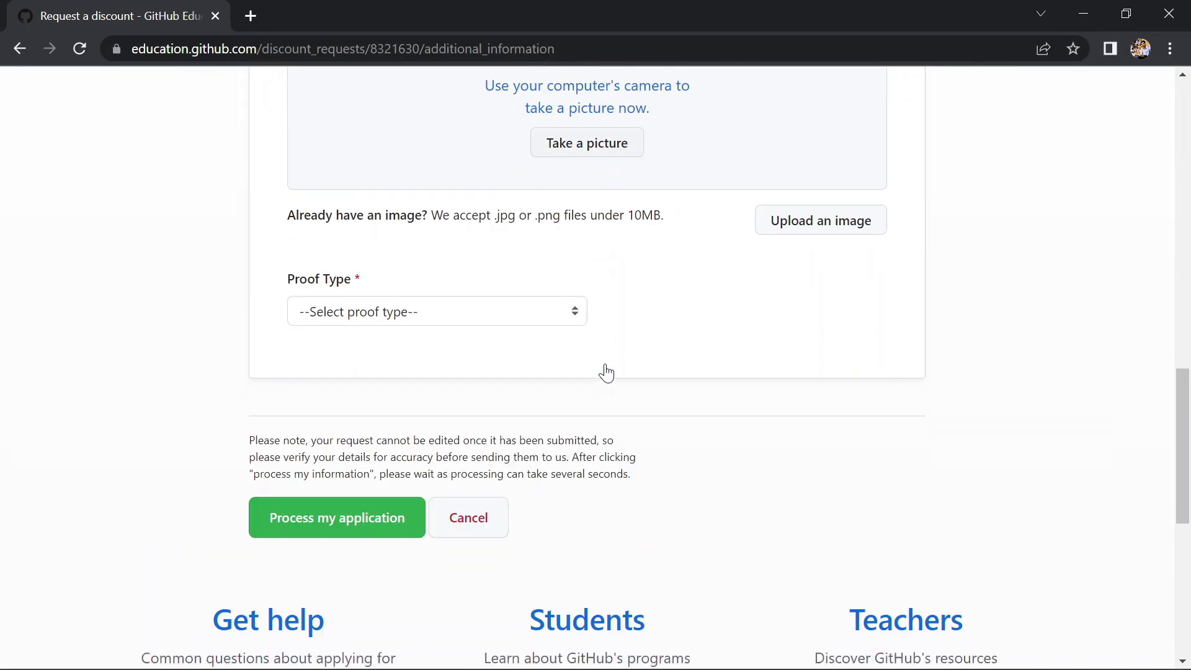
scroll(606, 372, down, 1)
scroll(607, 372, down, 1)
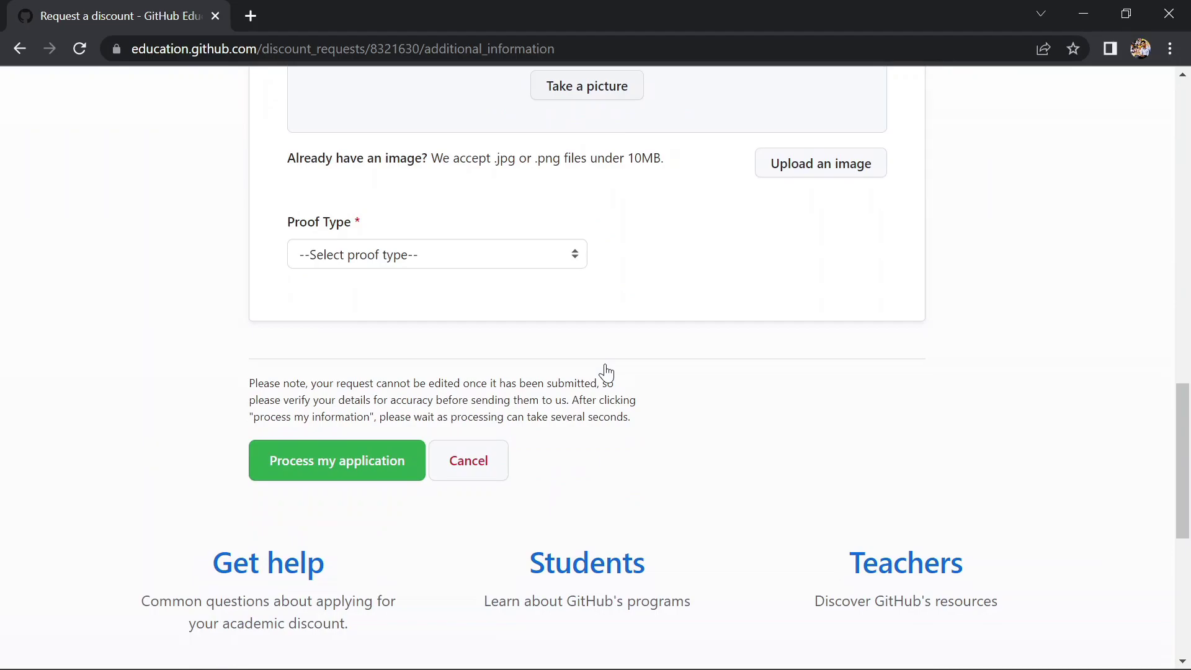
scroll(605, 371, up, 1)
scroll(605, 371, up, 1)
scroll(605, 370, up, 1)
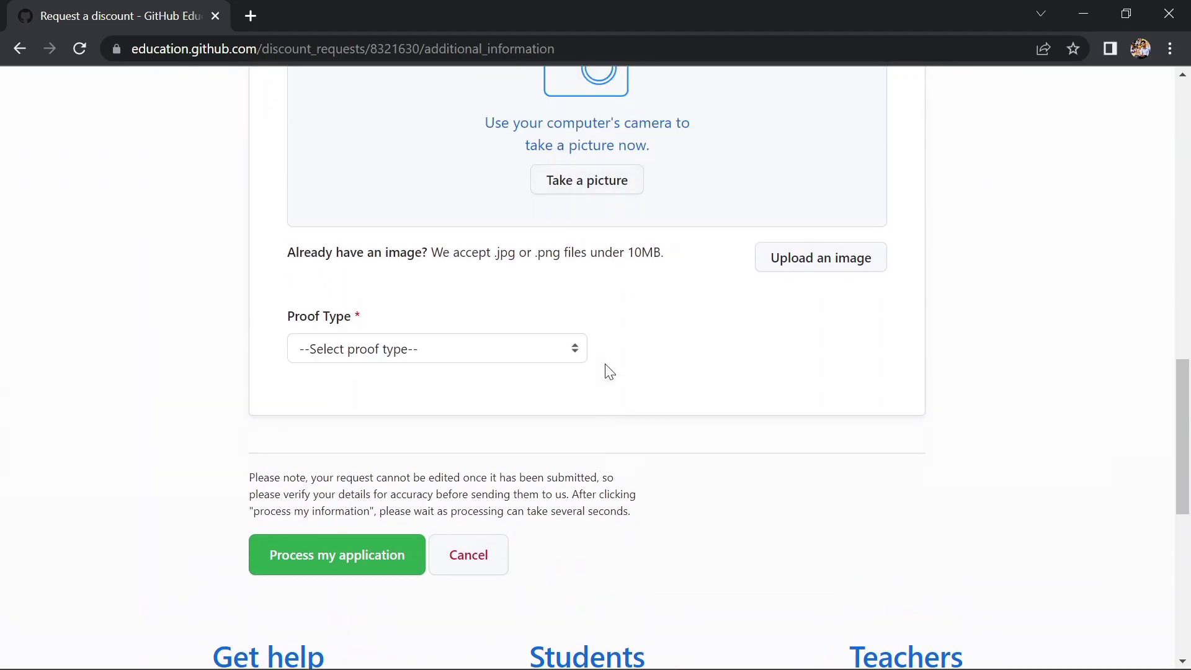
scroll(605, 370, up, 1)
scroll(605, 370, up, 1)
scroll(605, 370, up, 1)
scroll(605, 370, up, 1)
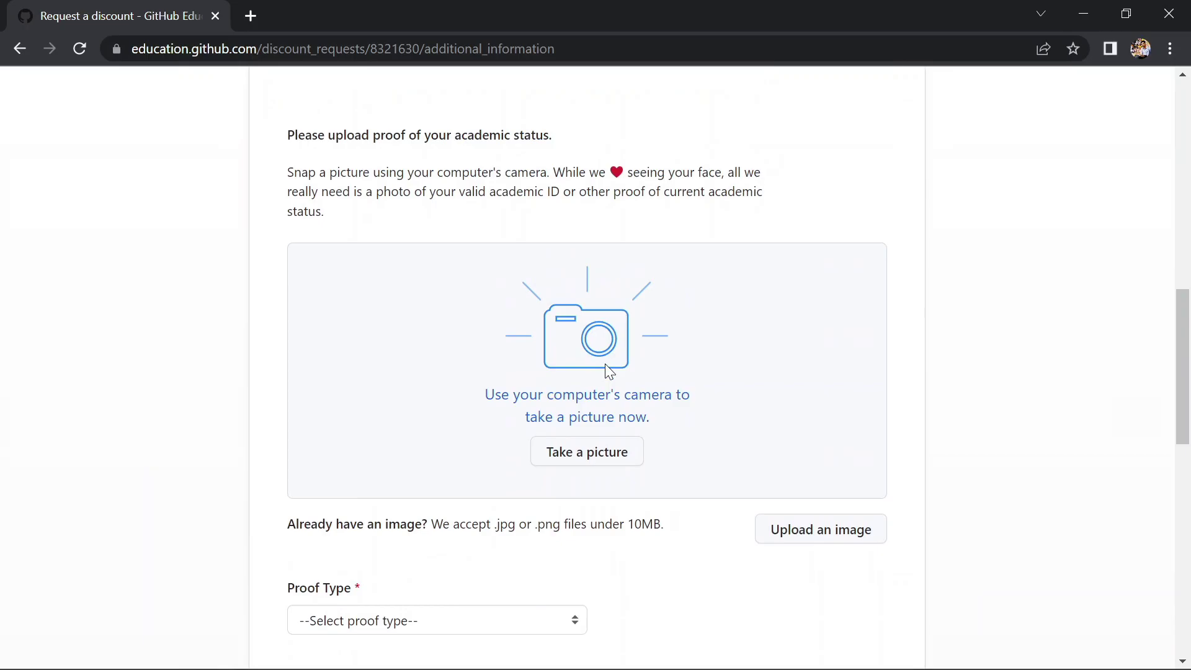
scroll(604, 371, up, 1)
scroll(605, 363, up, 1)
scroll(604, 364, up, 1)
scroll(604, 364, up, 1)
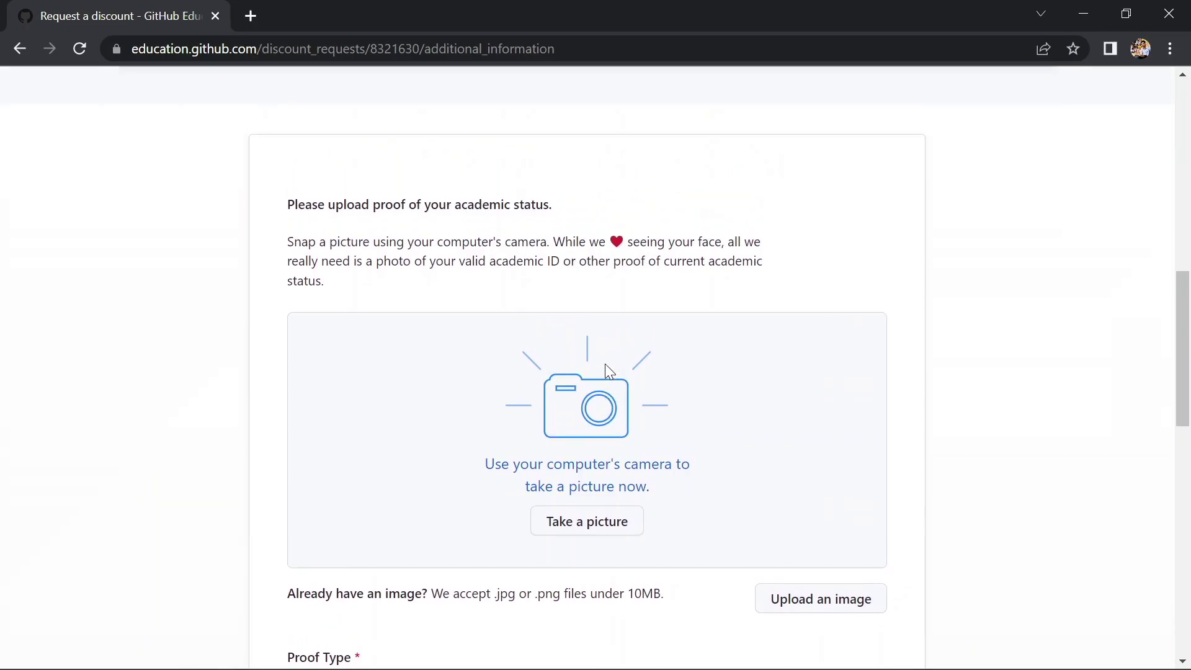
scroll(605, 363, up, 2)
scroll(605, 363, up, 2)
scroll(605, 364, up, 1)
scroll(605, 363, up, 1)
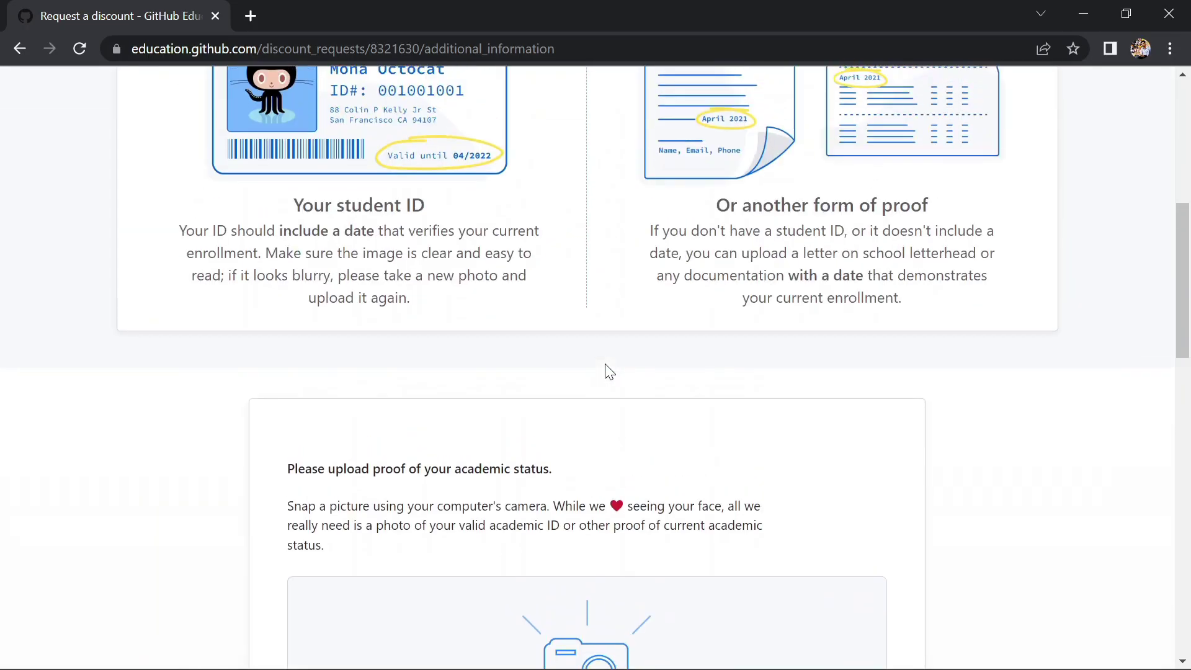
scroll(605, 364, up, 1)
scroll(605, 370, up, 1)
scroll(605, 371, up, 1)
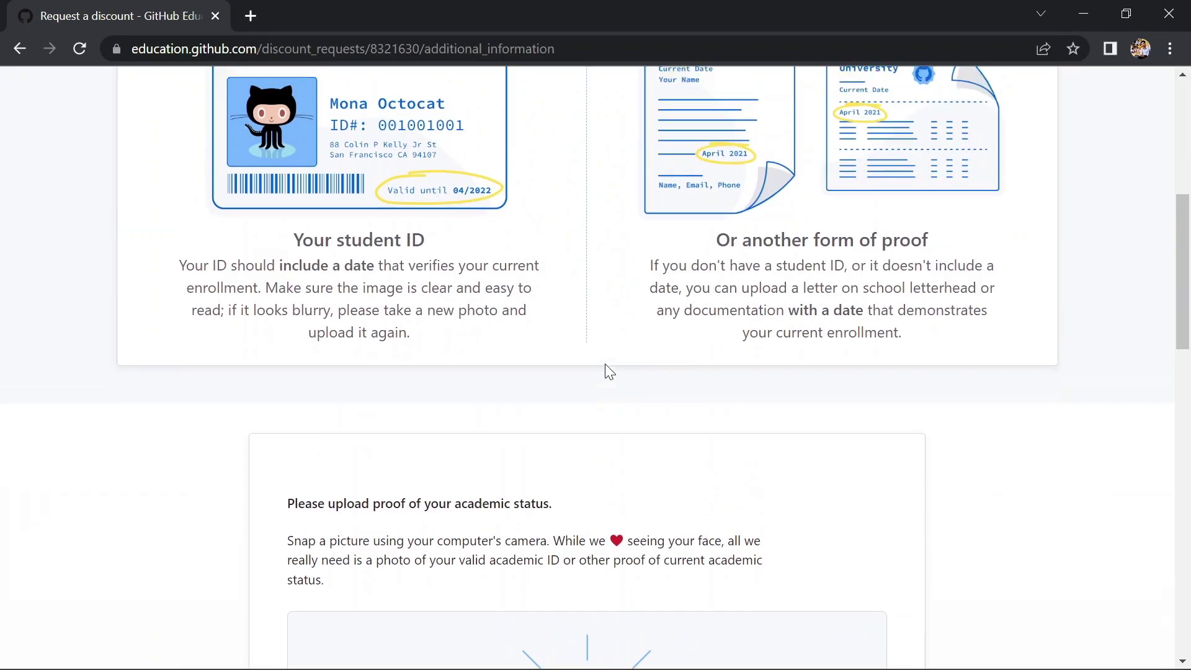
scroll(605, 370, up, 1)
scroll(604, 370, up, 1)
scroll(605, 371, up, 1)
scroll(605, 370, up, 4)
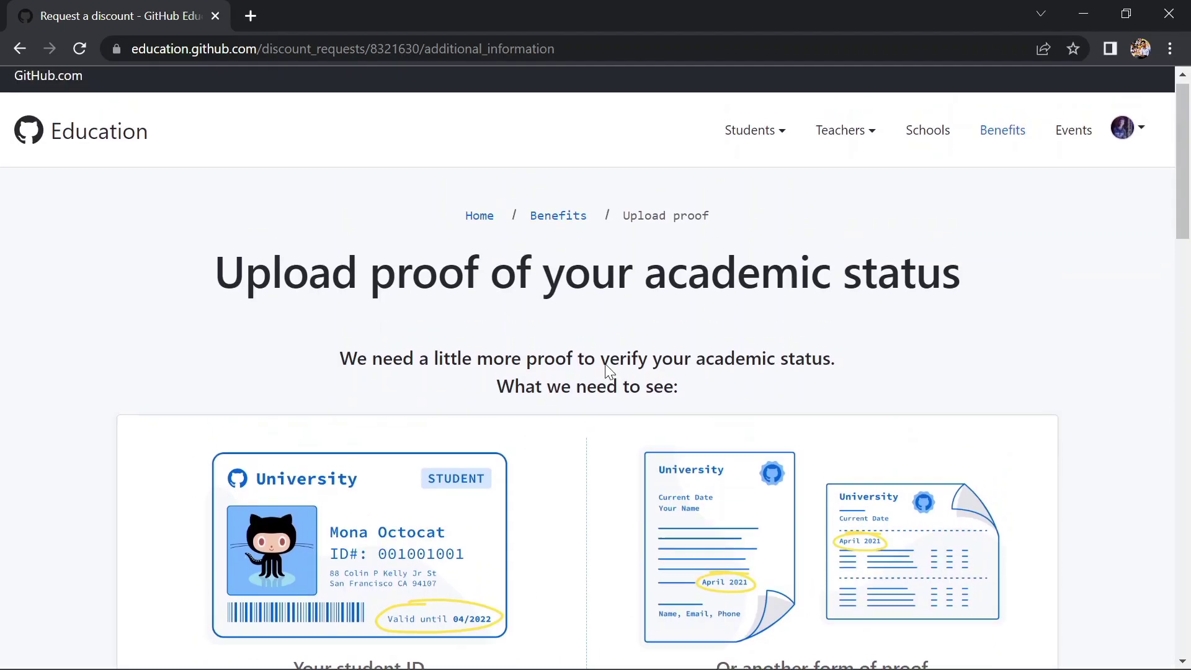
scroll(605, 370, up, 1)
scroll(605, 370, down, 5)
scroll(605, 370, down, 4)
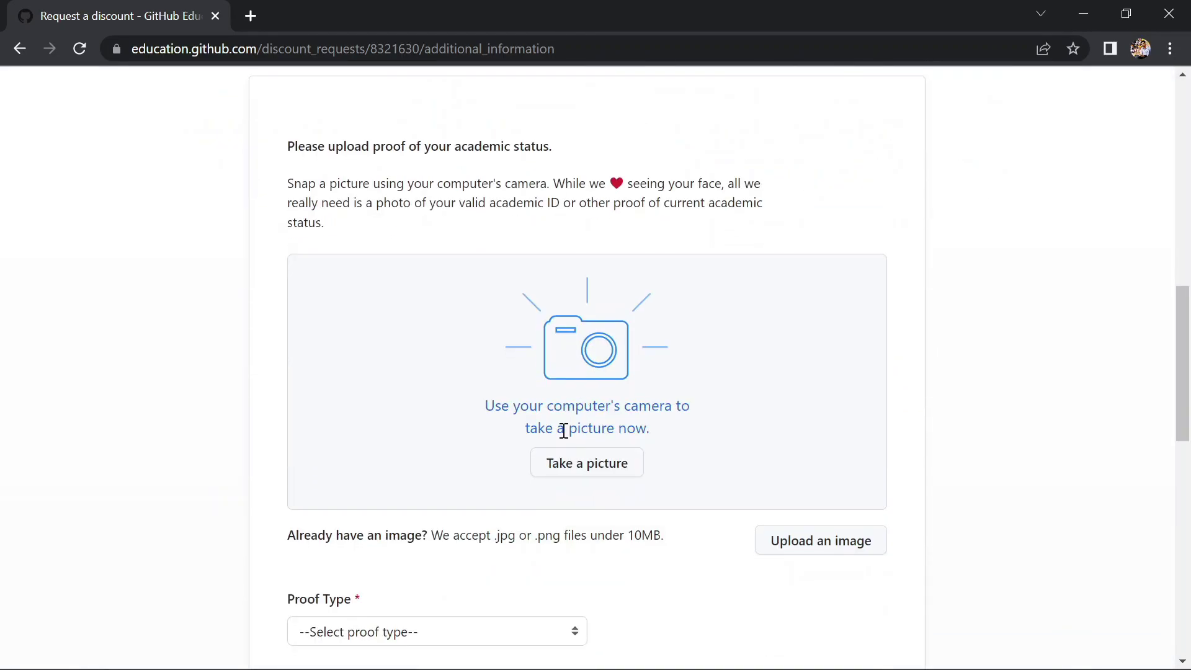
scroll(564, 436, down, 1)
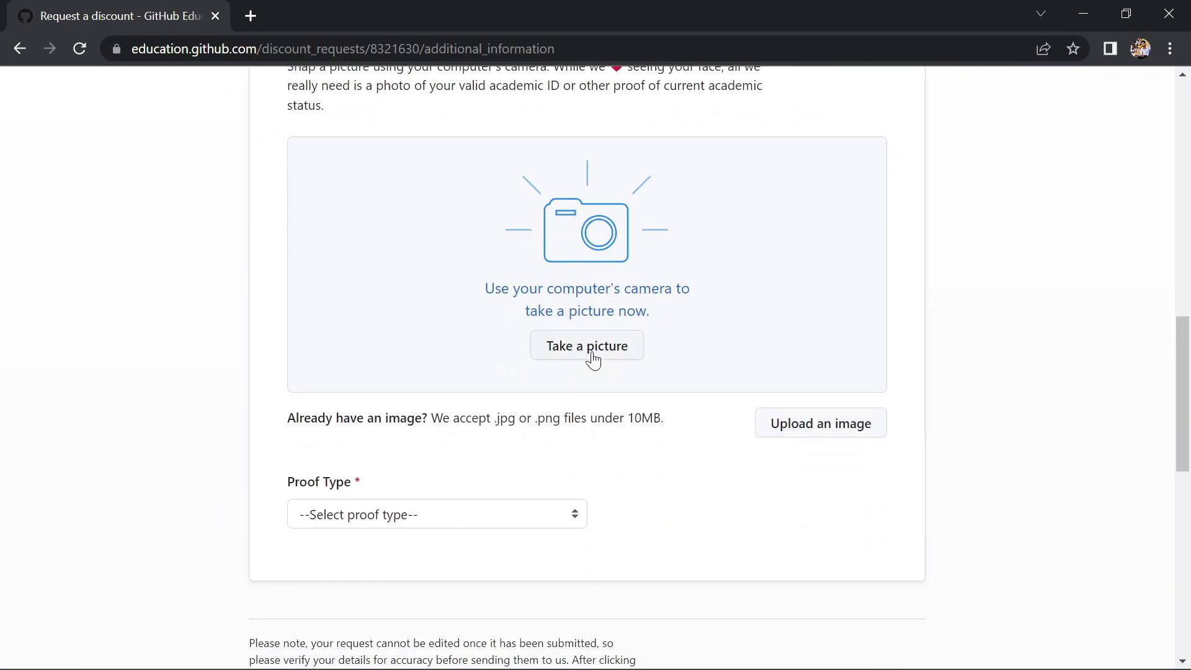
click(828, 428)
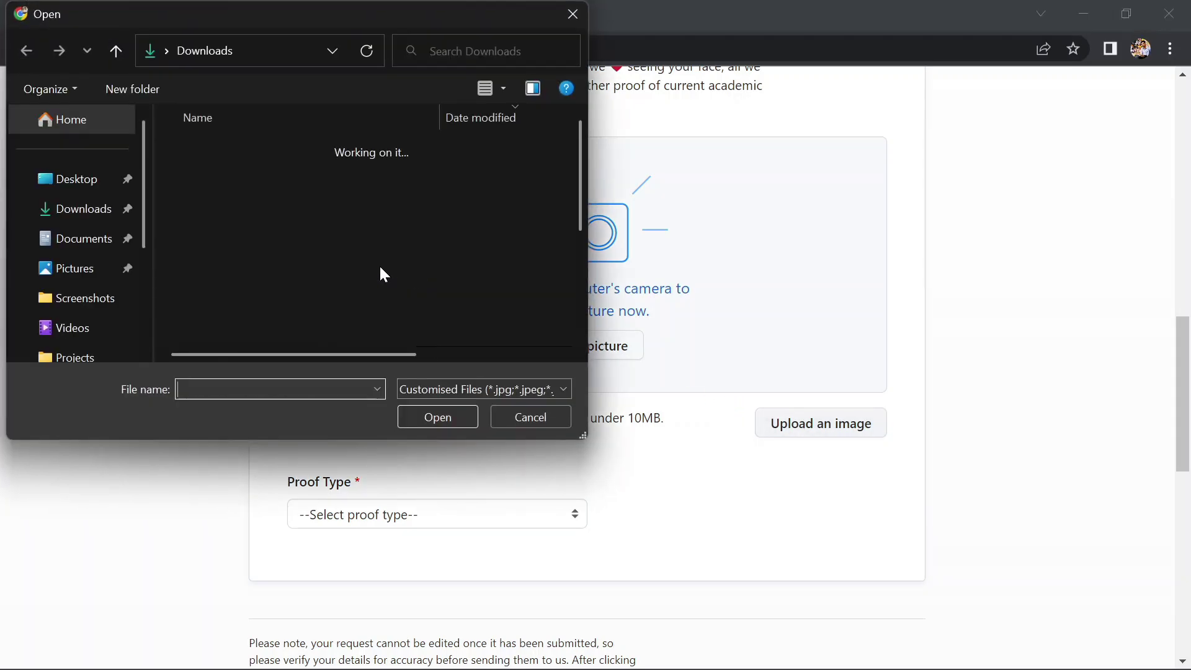
click(77, 179)
double_click(220, 171)
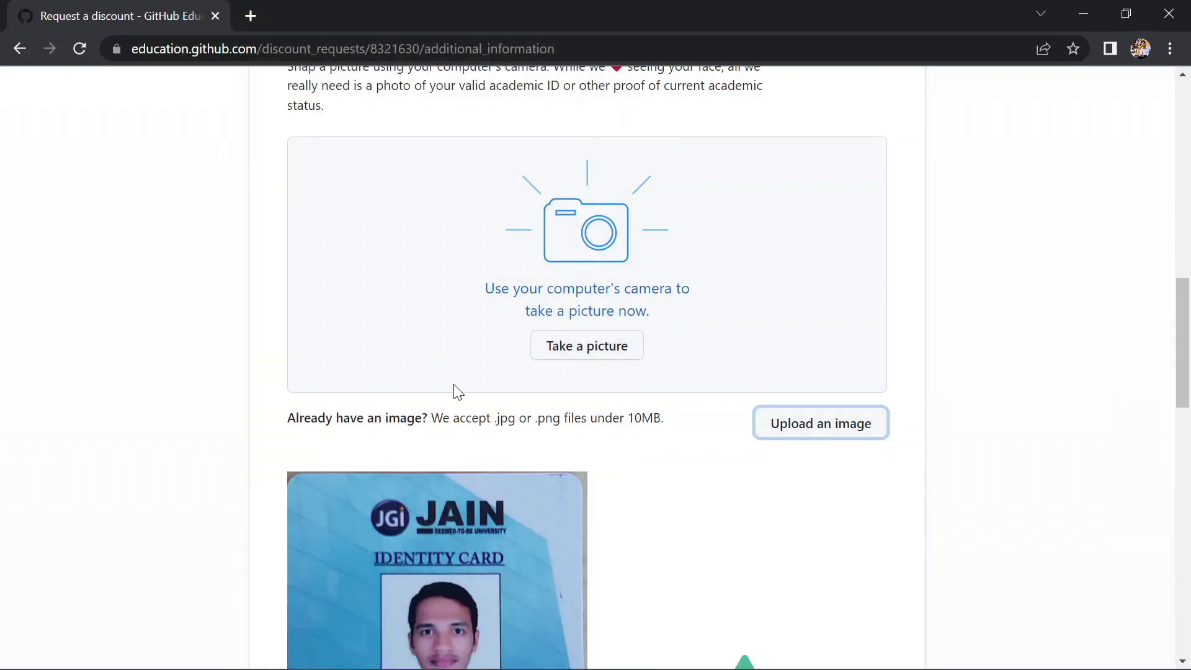
scroll(456, 390, down, 3)
scroll(456, 391, down, 1)
scroll(456, 391, down, 1)
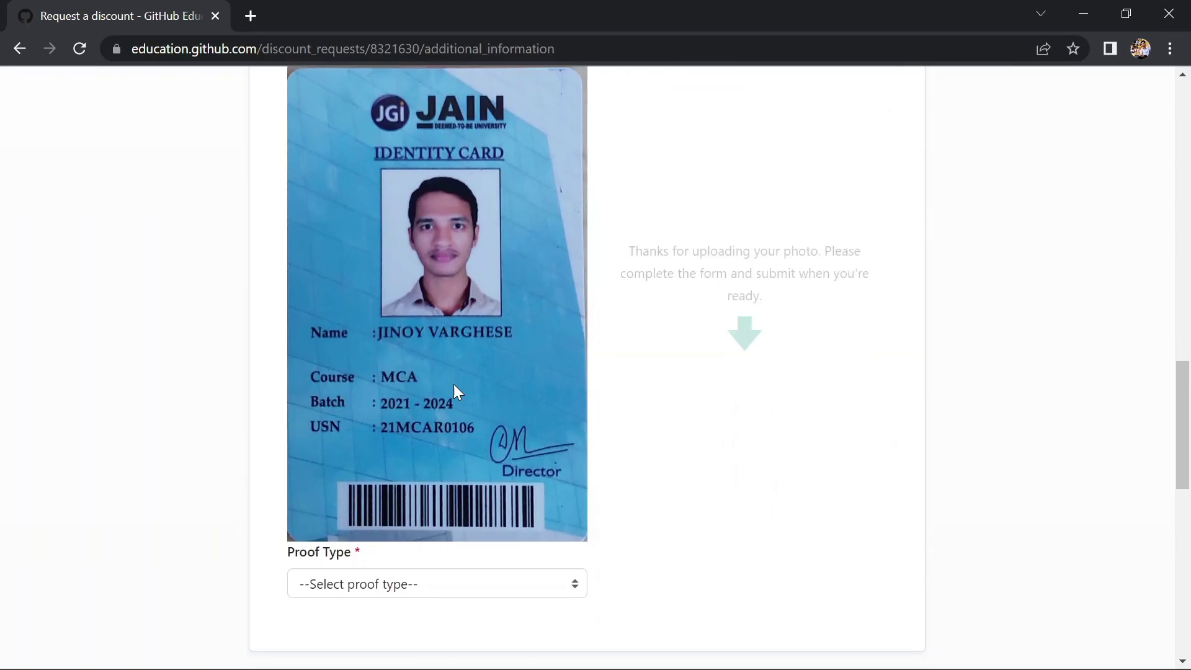
scroll(454, 385, up, 1)
scroll(453, 384, down, 3)
scroll(453, 384, down, 1)
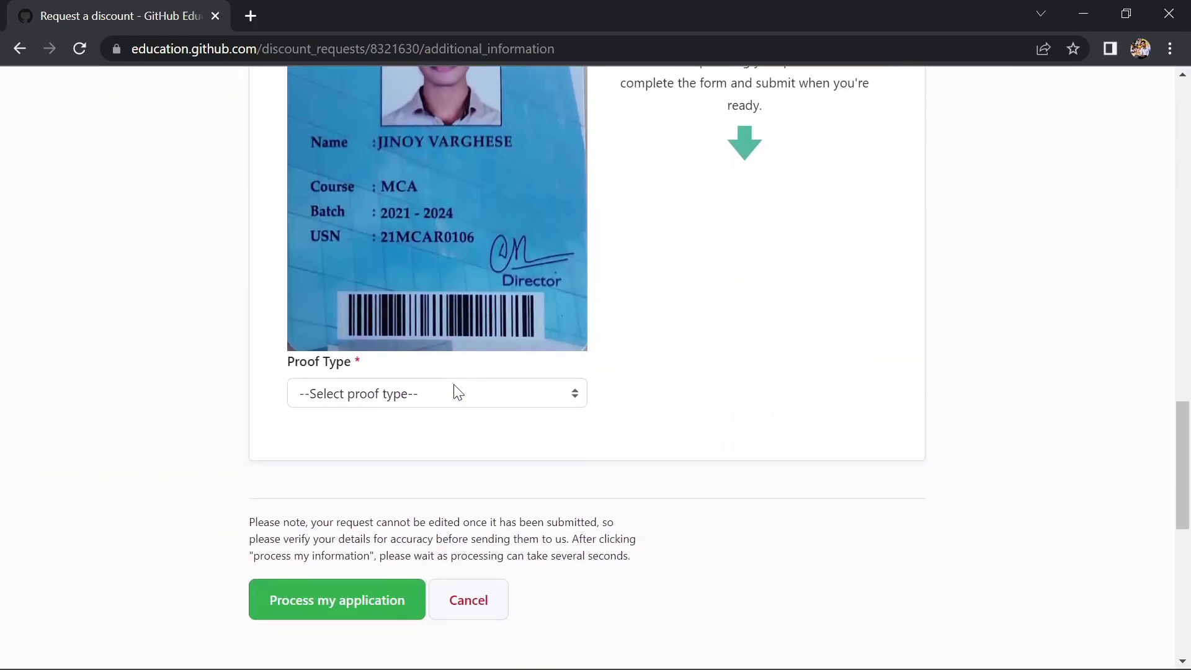
scroll(453, 384, up, 1)
scroll(453, 383, down, 1)
scroll(453, 385, down, 2)
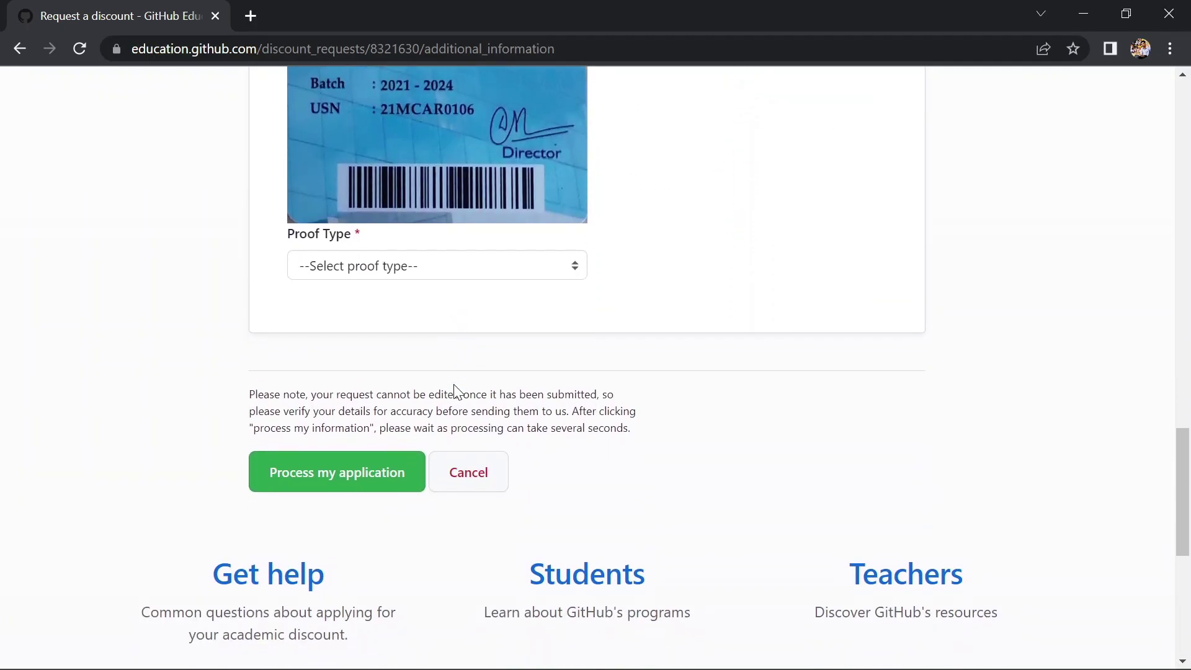
scroll(456, 391, down, 1)
Choose Dated school ID as the proof type and submit the application
click(458, 234)
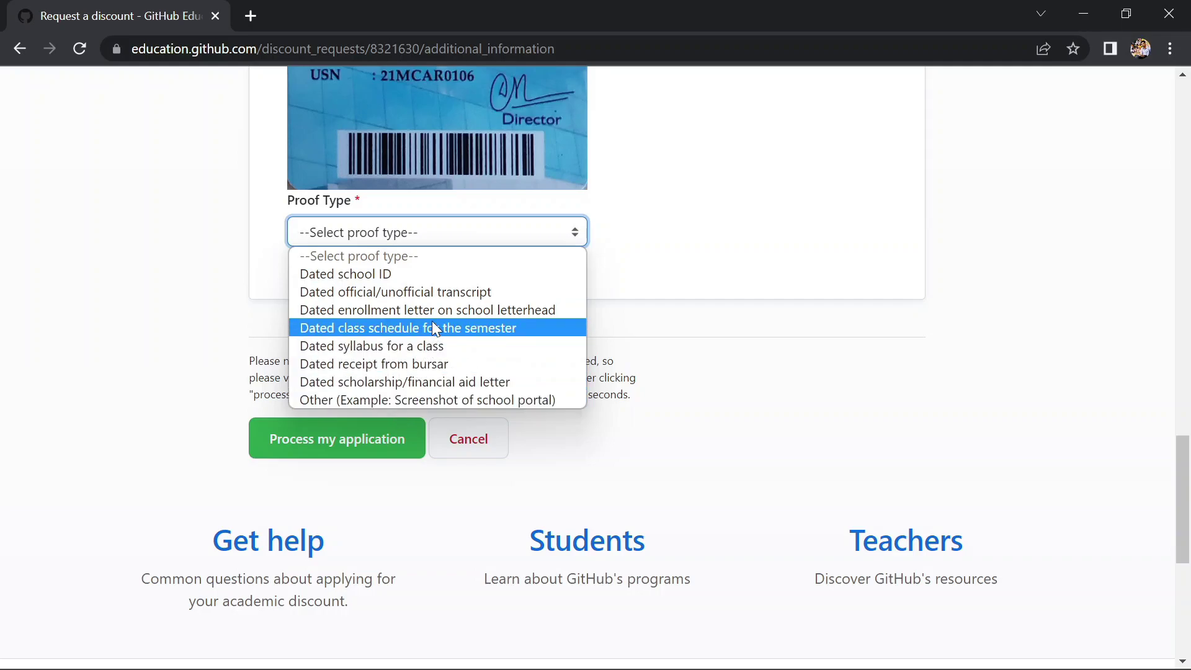
click(413, 278)
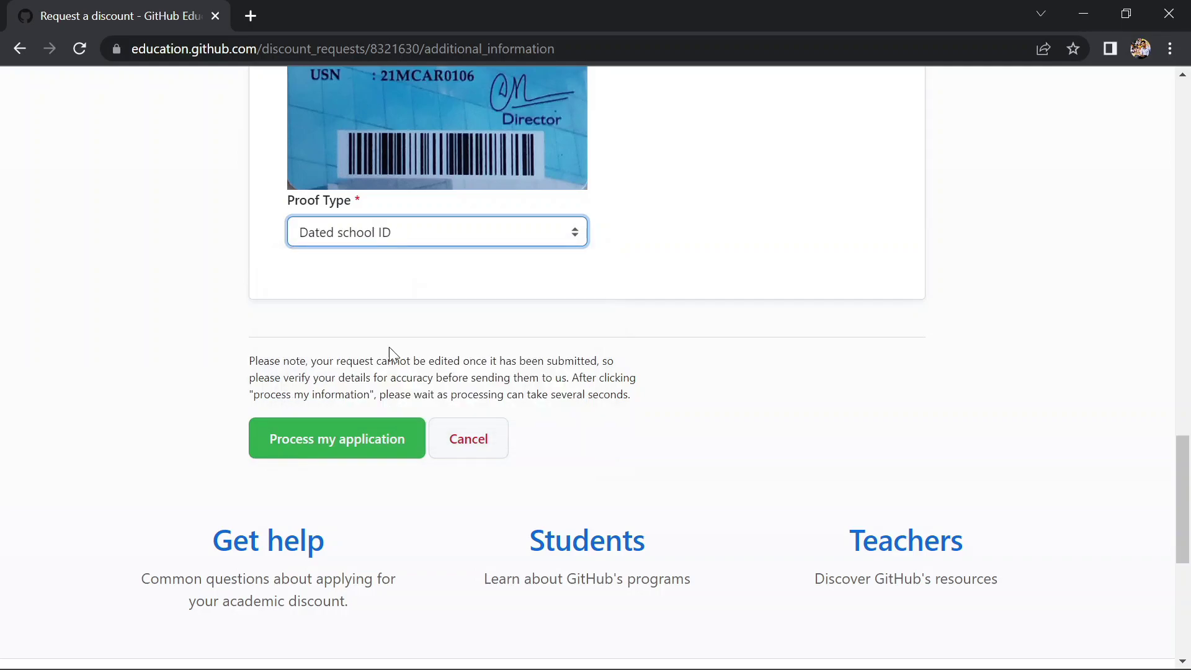
click(362, 439)
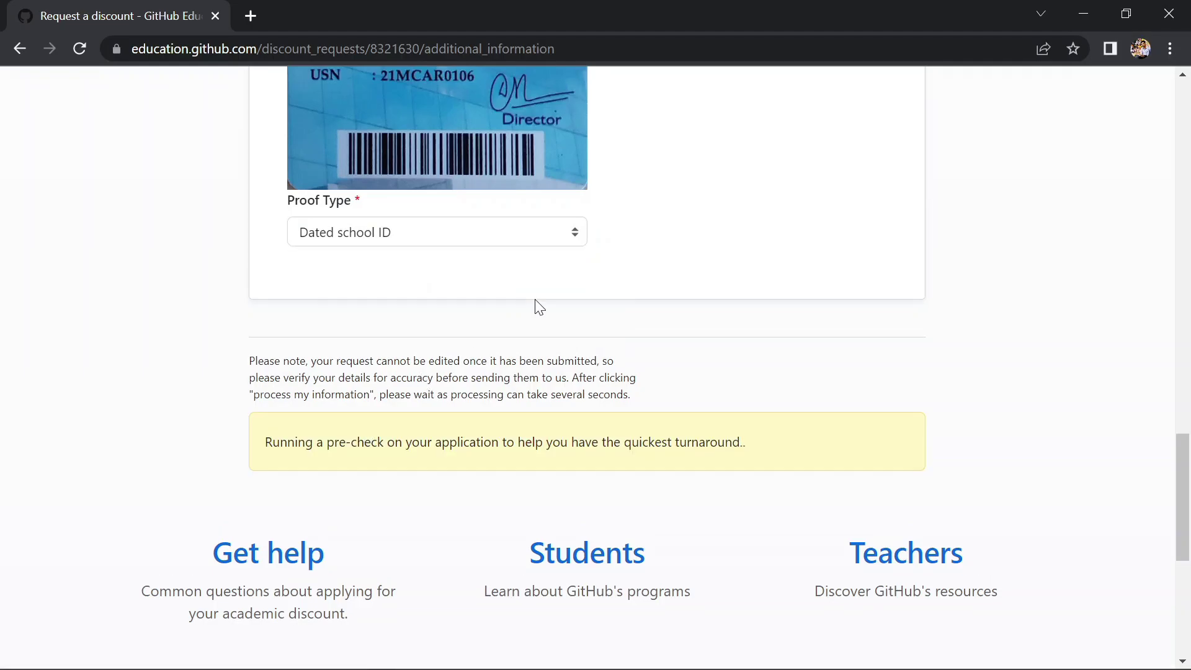
scroll(534, 307, up, 5)
scroll(535, 306, up, 3)
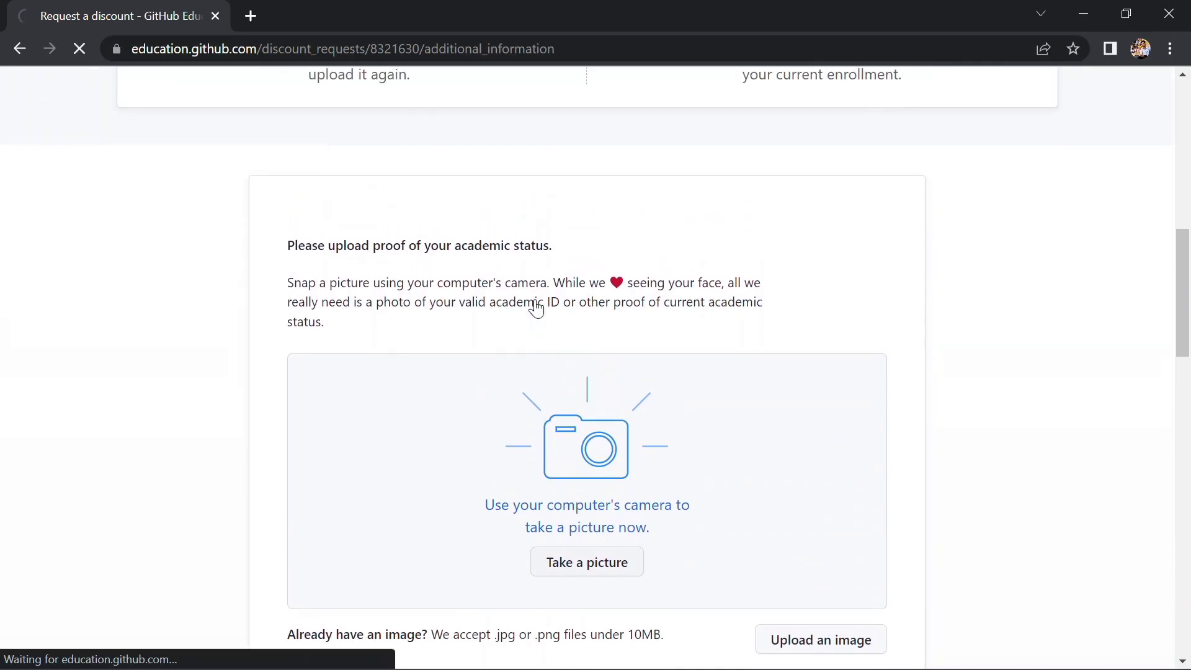
scroll(535, 306, down, 8)
scroll(535, 306, down, 5)
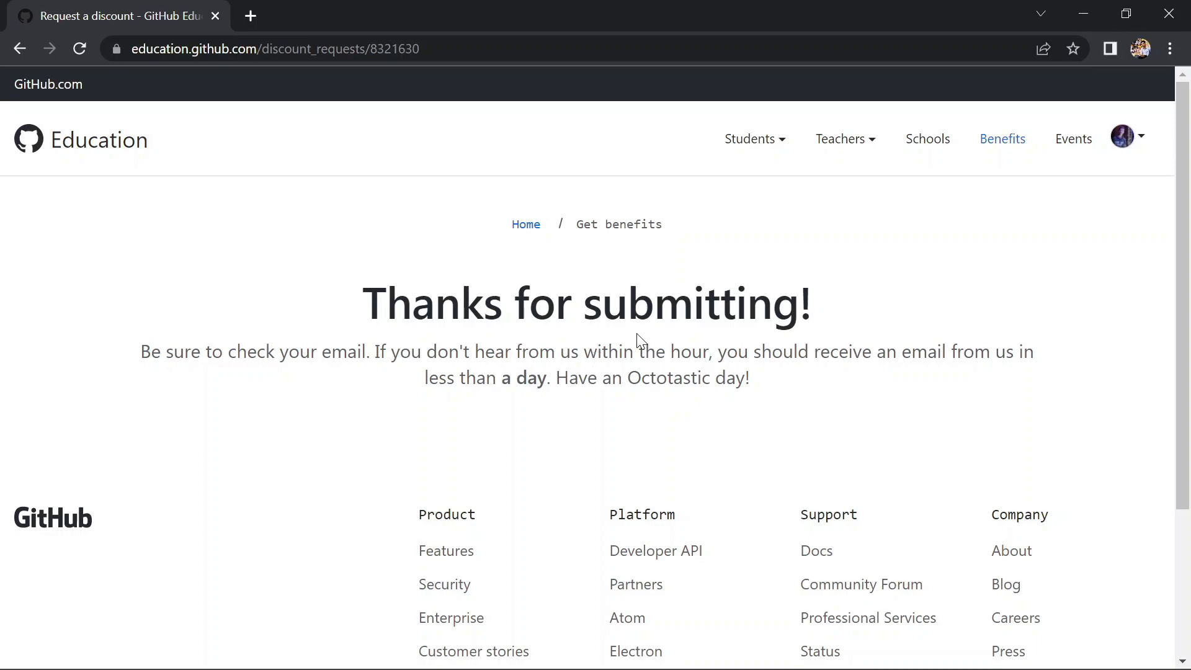
Return to the GitHub Education home page through the Home breadcrumb
click(524, 224)
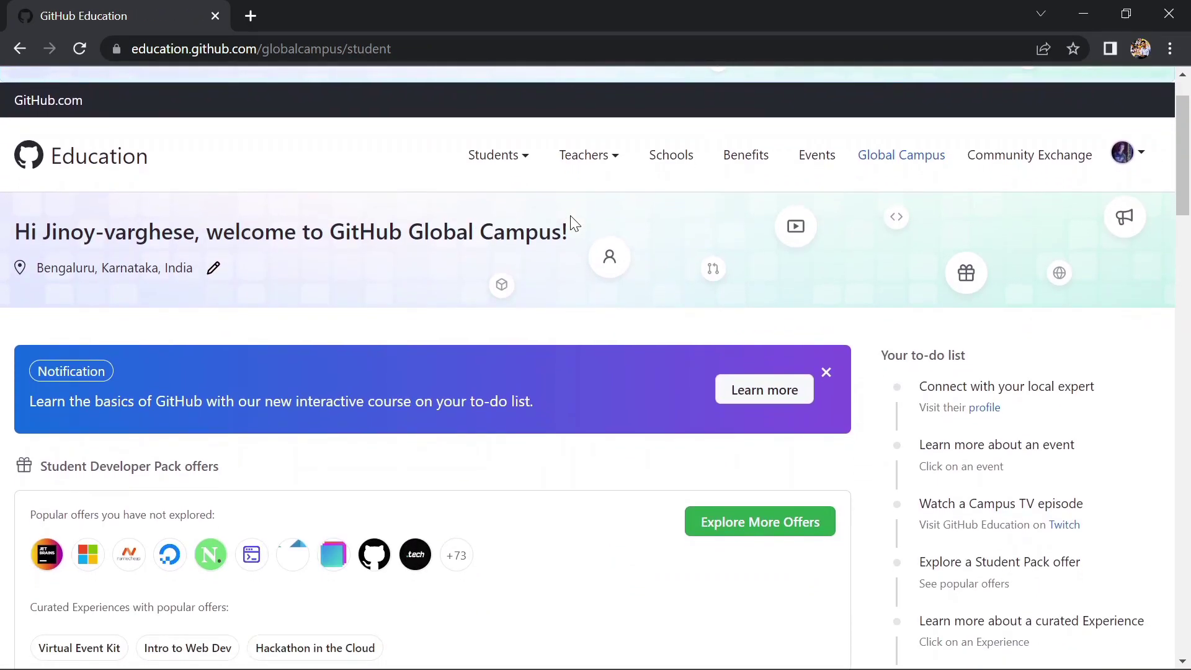
scroll(574, 223, down, 1)
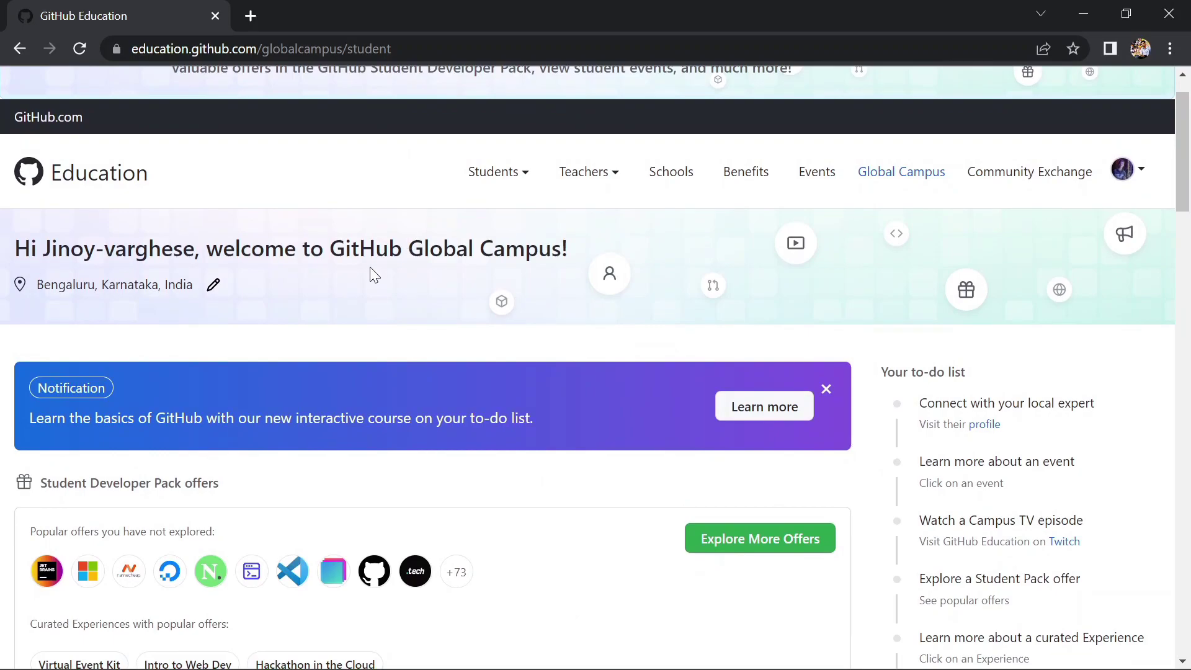
scroll(370, 272, down, 1)
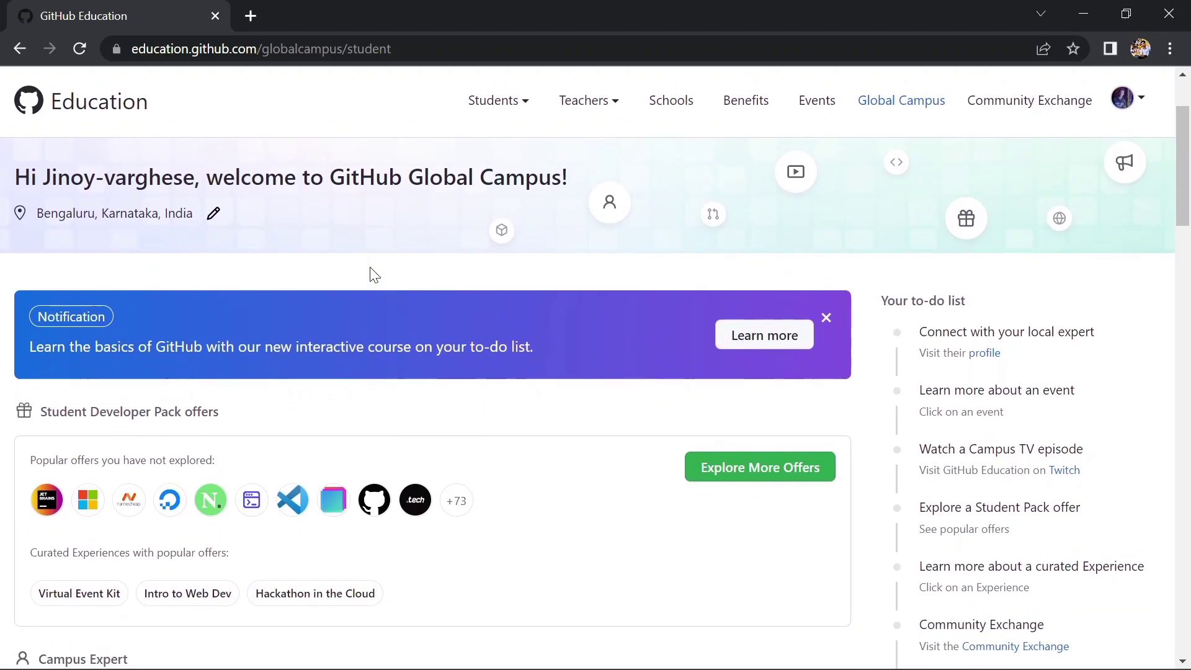
scroll(370, 272, up, 1)
scroll(482, 318, down, 2)
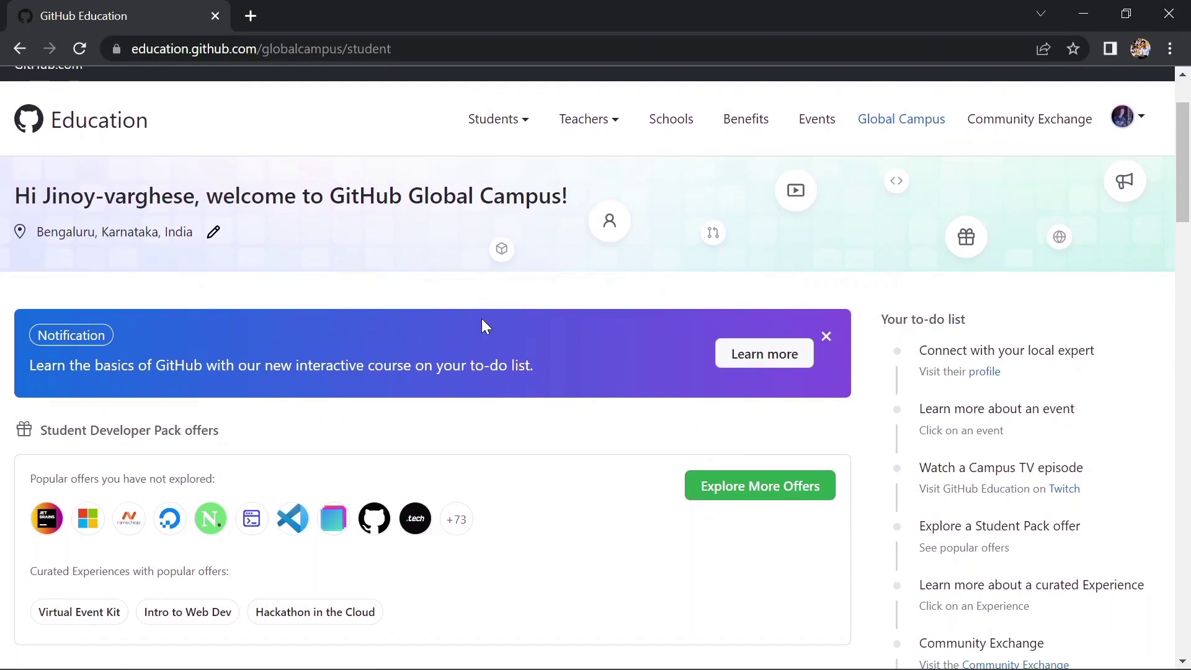
scroll(480, 324, down, 1)
scroll(481, 324, down, 1)
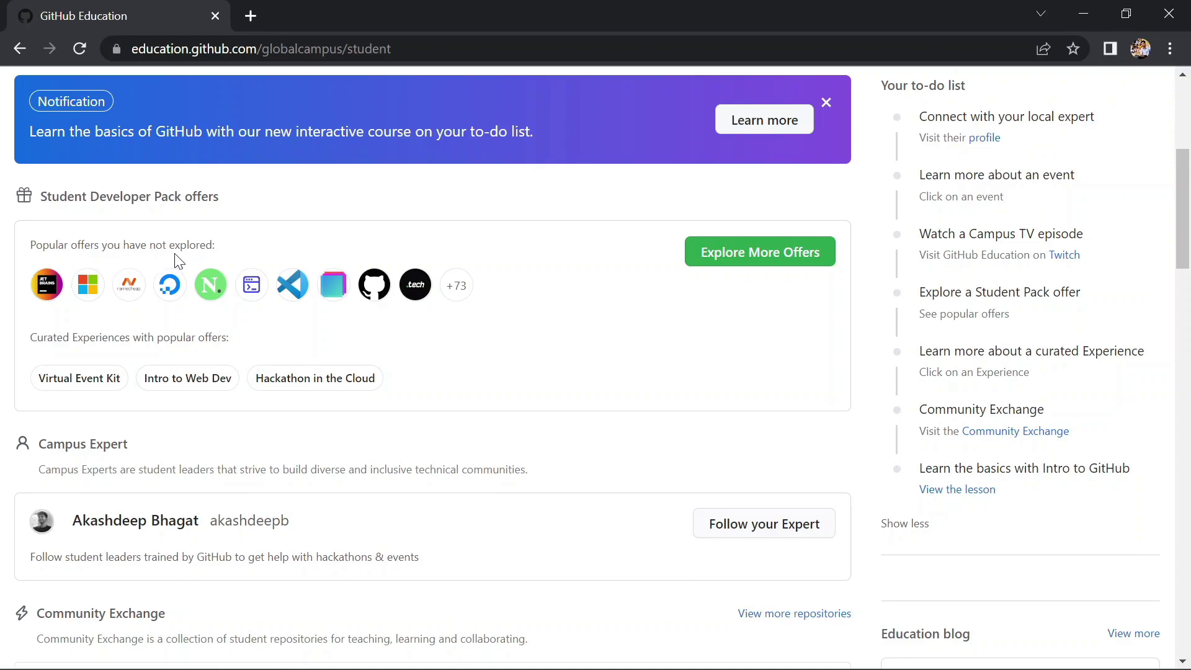
Expand the +73 Popular offers link to list every unexplored offer
click(455, 286)
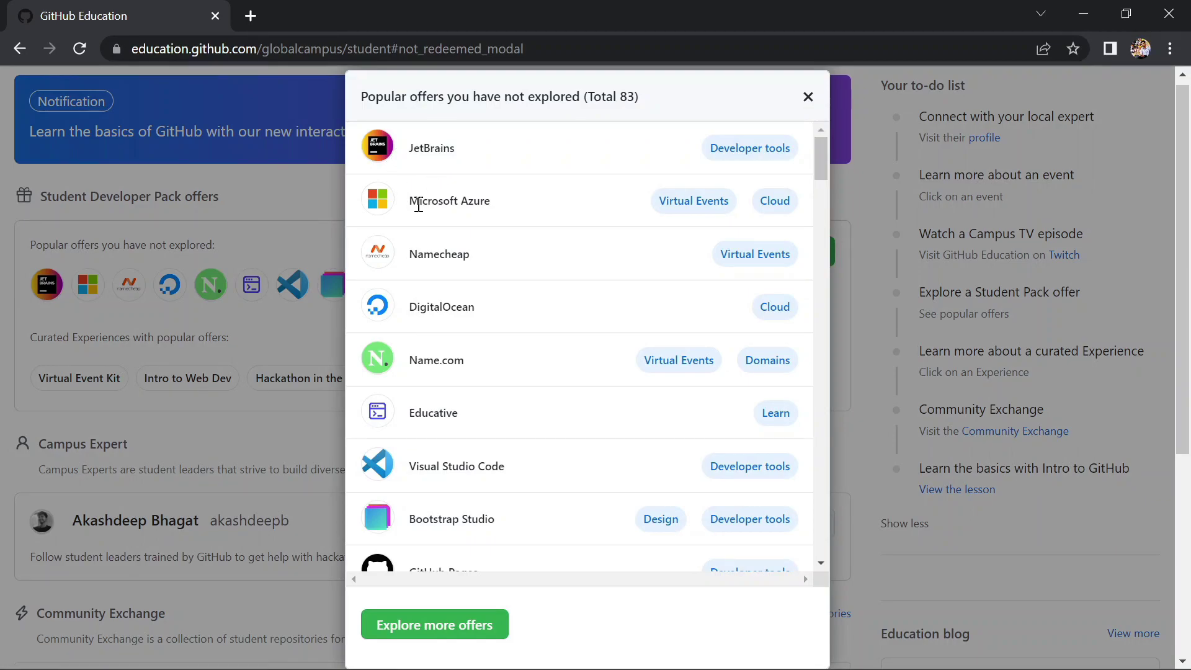
scroll(418, 205, down, 2)
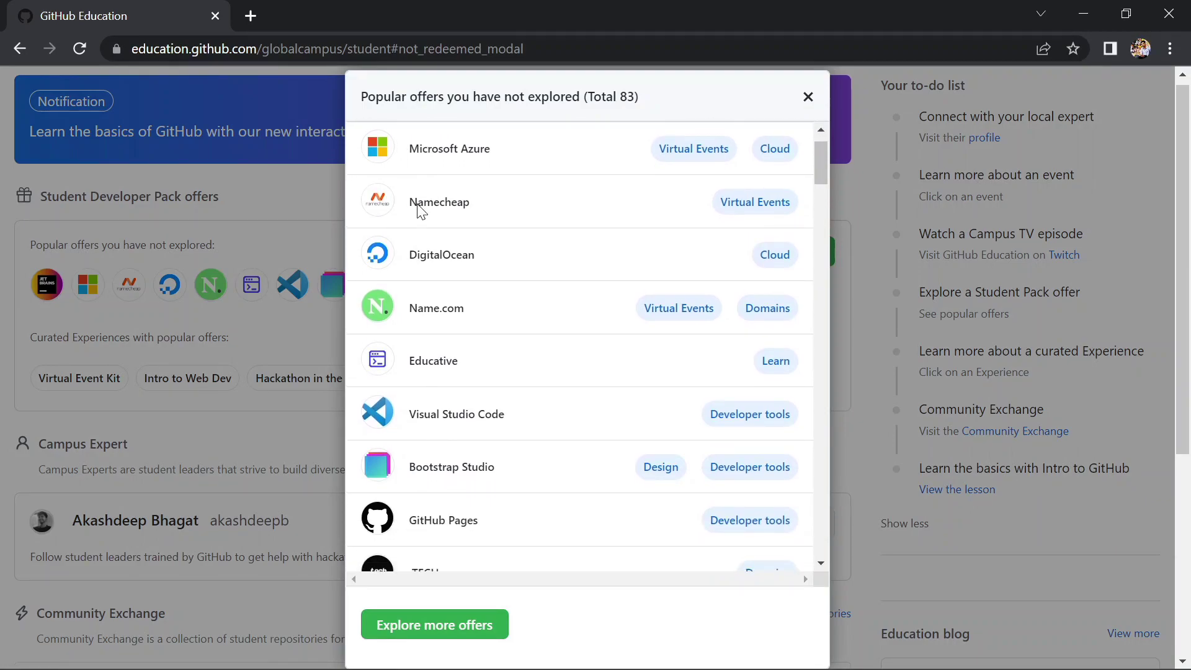
scroll(418, 204, down, 3)
scroll(417, 203, down, 1)
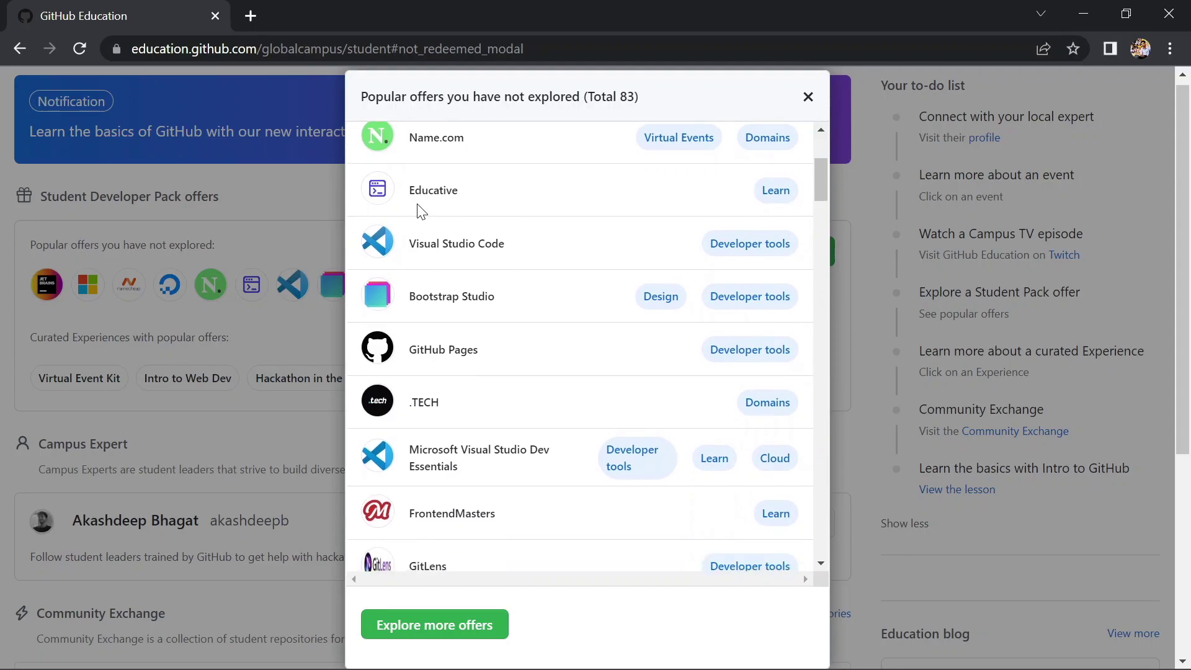
scroll(419, 210, down, 1)
scroll(416, 211, down, 1)
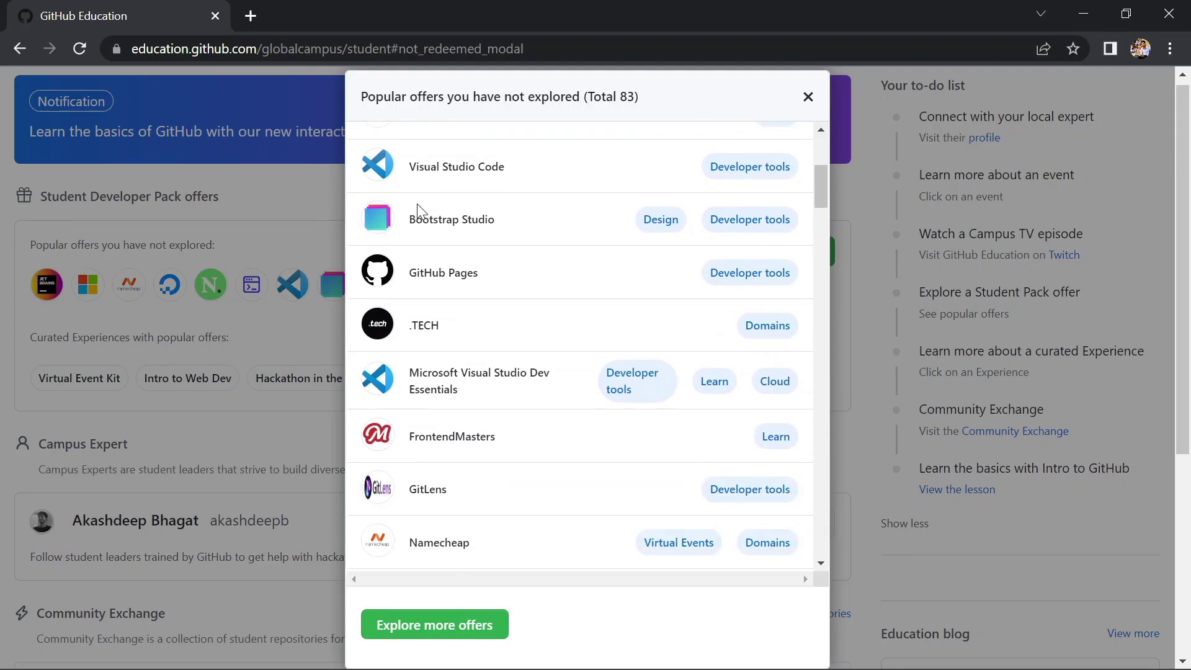
scroll(417, 205, down, 1)
scroll(418, 204, down, 3)
scroll(417, 203, down, 1)
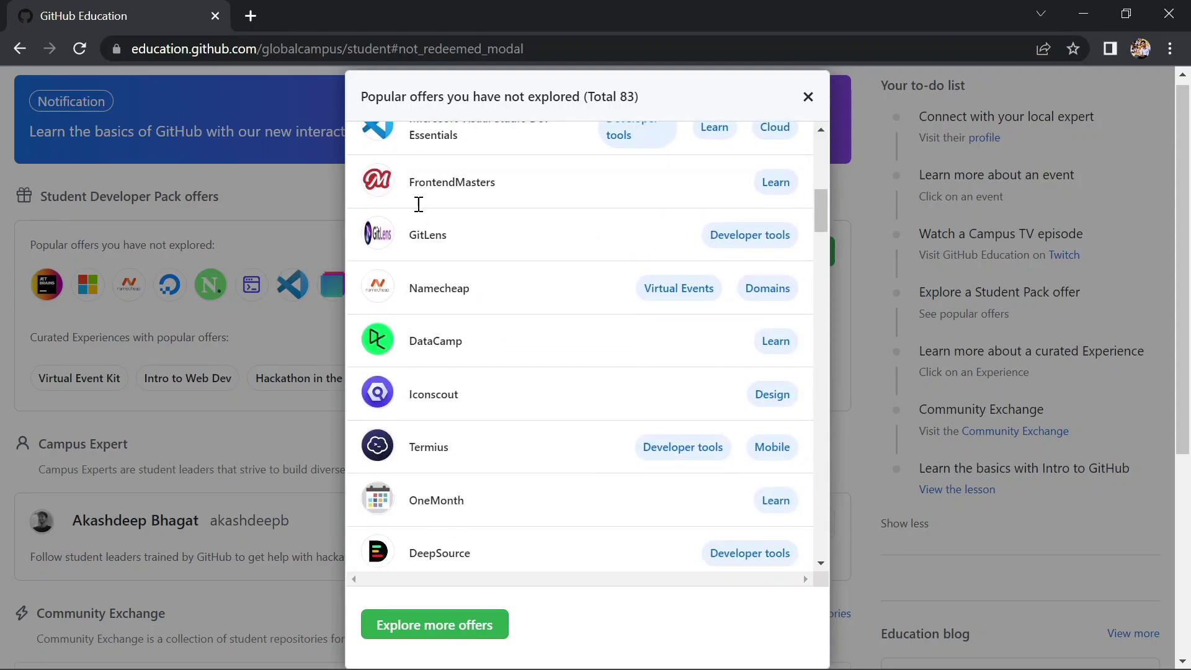
scroll(419, 203, down, 1)
scroll(420, 204, down, 1)
scroll(419, 203, down, 1)
scroll(419, 204, down, 1)
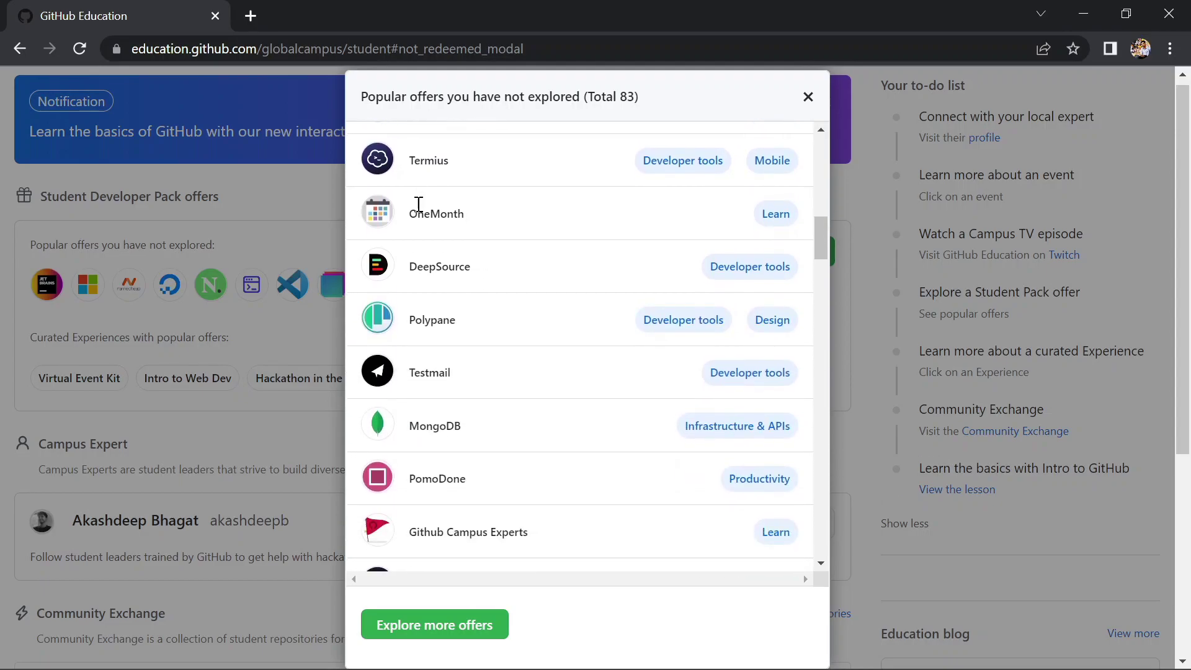
scroll(418, 204, down, 1)
scroll(419, 204, down, 1)
scroll(420, 204, down, 1)
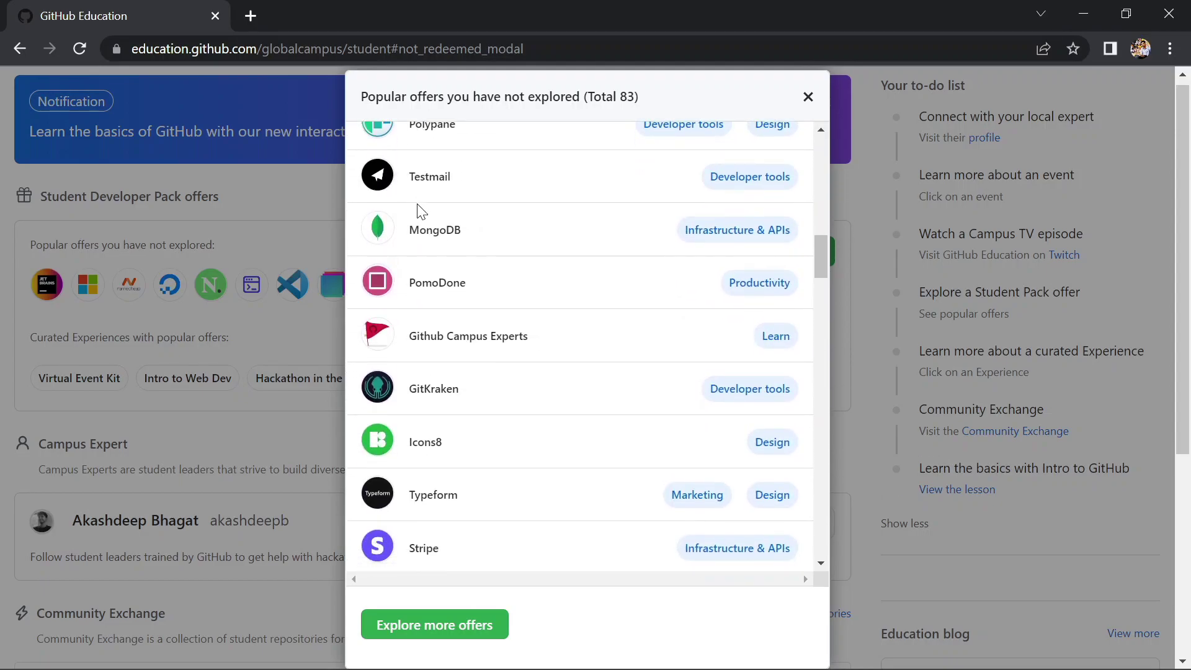
scroll(416, 210, down, 1)
scroll(417, 211, down, 1)
scroll(418, 210, down, 1)
scroll(418, 211, down, 1)
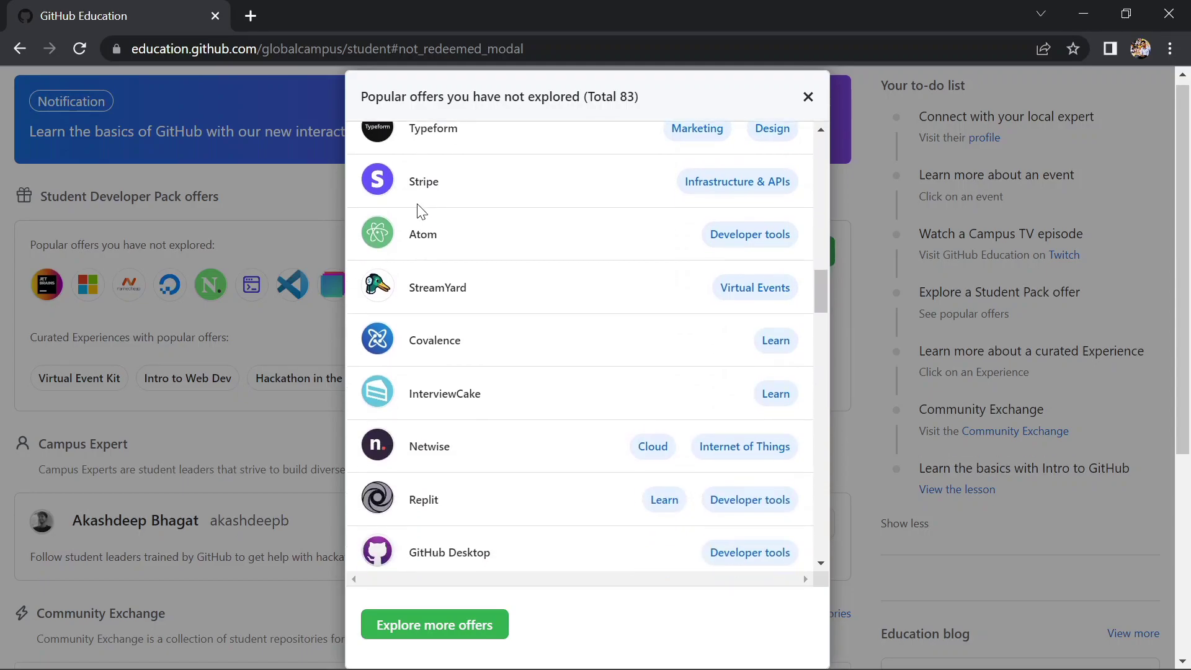
scroll(417, 211, down, 2)
scroll(417, 210, down, 1)
scroll(417, 210, down, 2)
scroll(416, 210, down, 2)
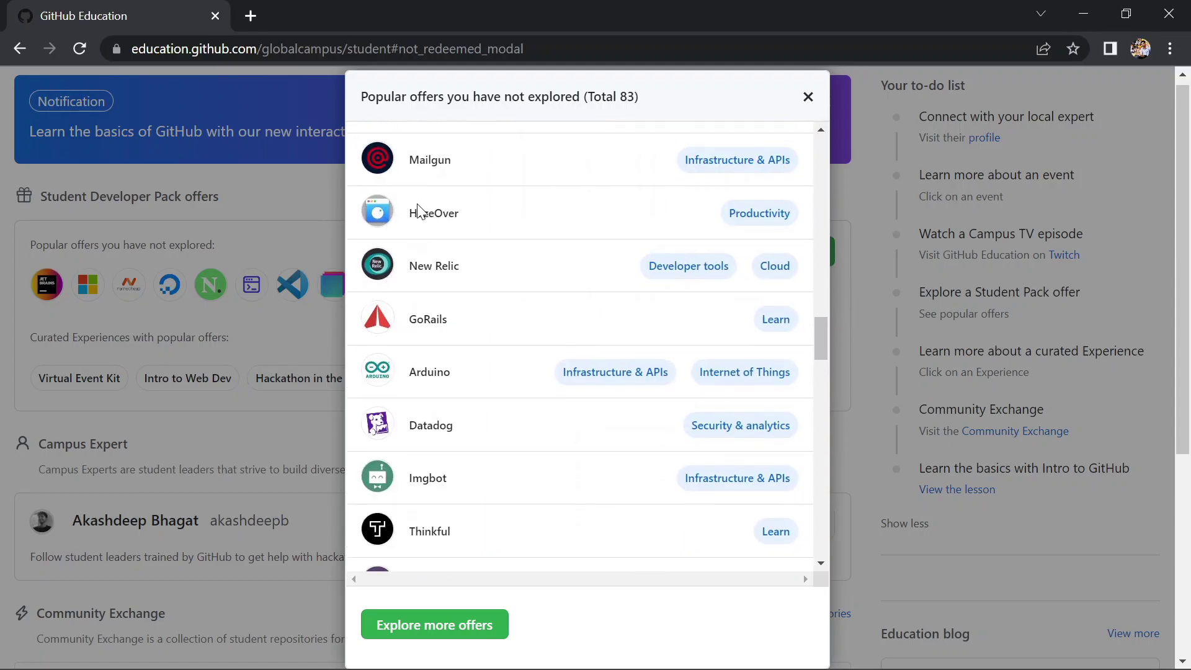
scroll(418, 211, down, 2)
scroll(419, 211, down, 2)
scroll(419, 210, down, 2)
scroll(419, 211, down, 2)
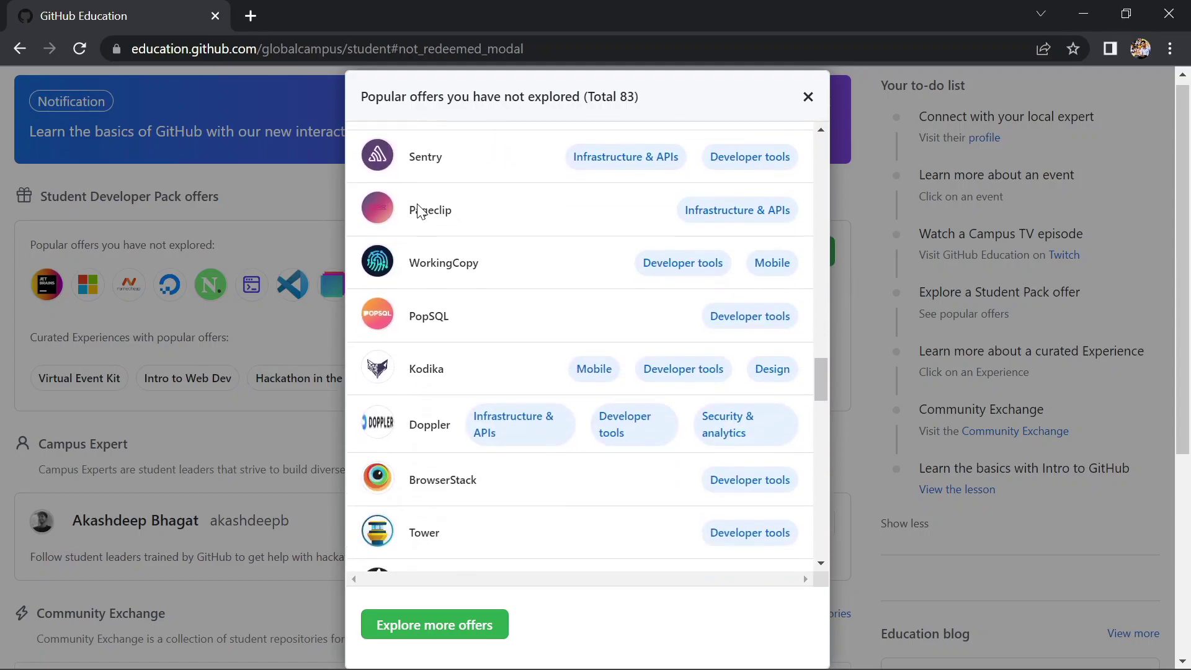
scroll(419, 211, down, 3)
scroll(418, 211, down, 3)
scroll(419, 210, down, 3)
scroll(418, 210, down, 2)
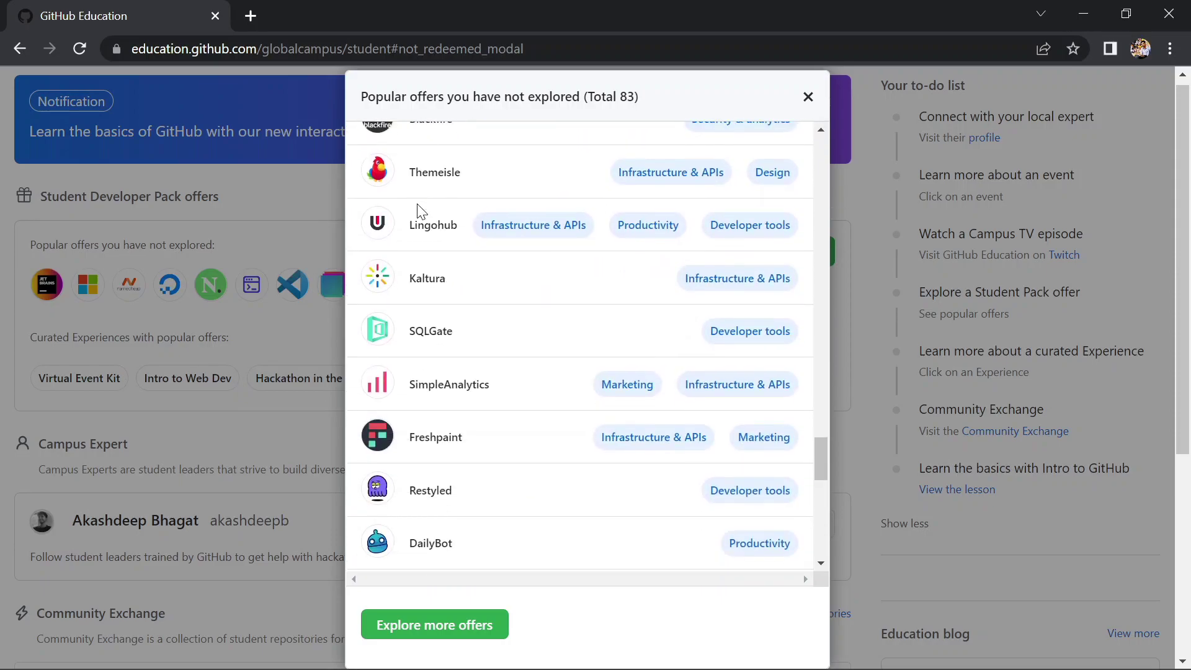
scroll(417, 210, down, 3)
scroll(417, 210, down, 2)
scroll(418, 211, down, 3)
scroll(417, 211, down, 2)
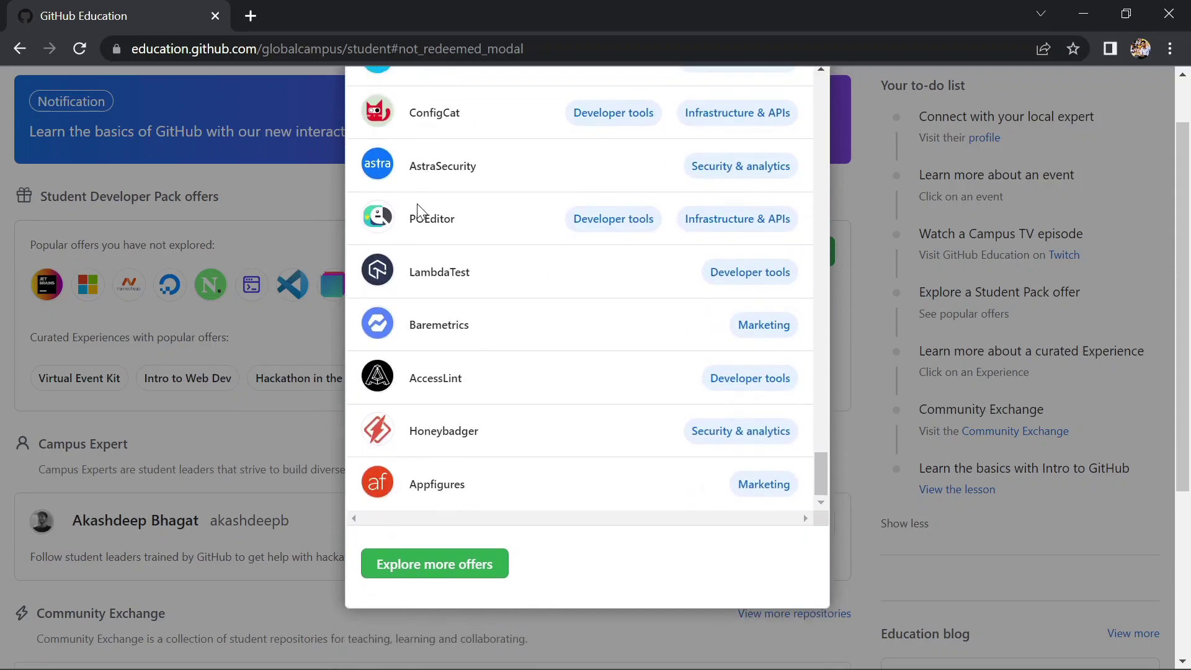
scroll(417, 204, up, 4)
scroll(417, 203, up, 3)
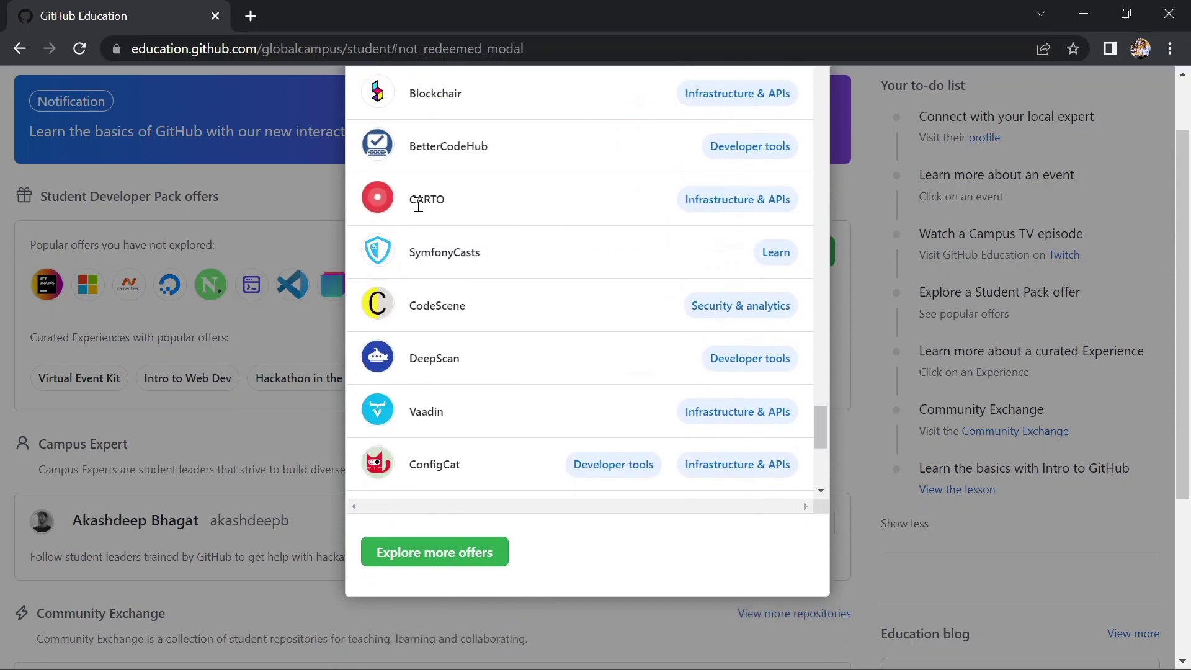
Open the full offers page, review the Intro to Web Dev offers, and close that list
click(411, 556)
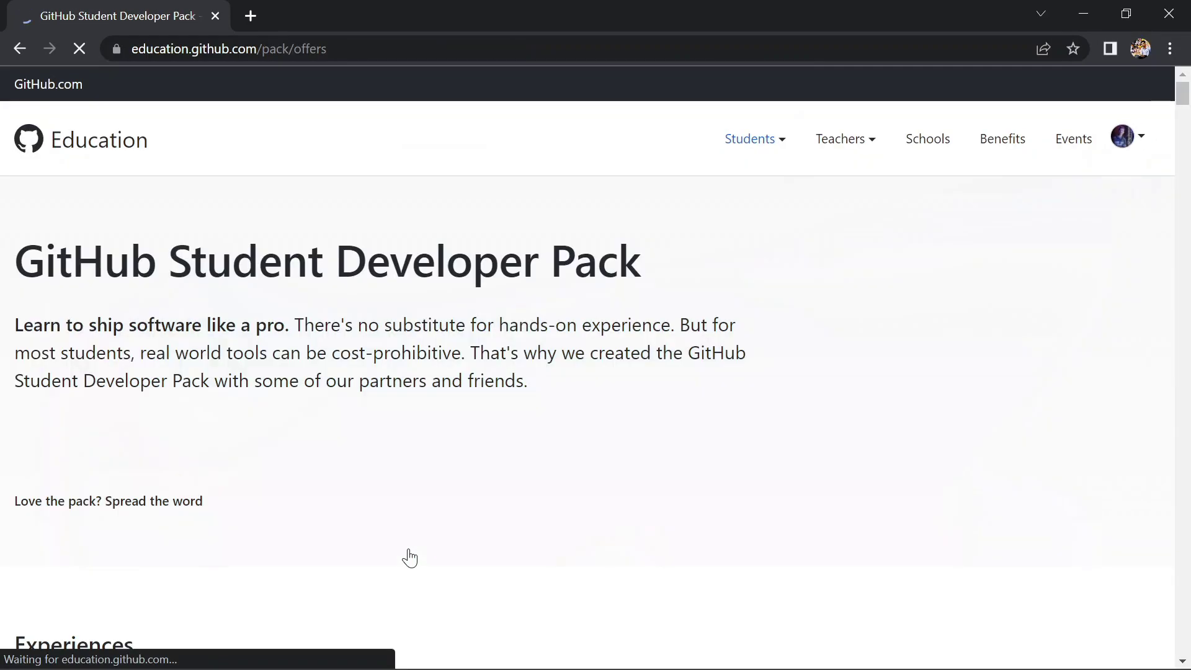
scroll(411, 550, down, 5)
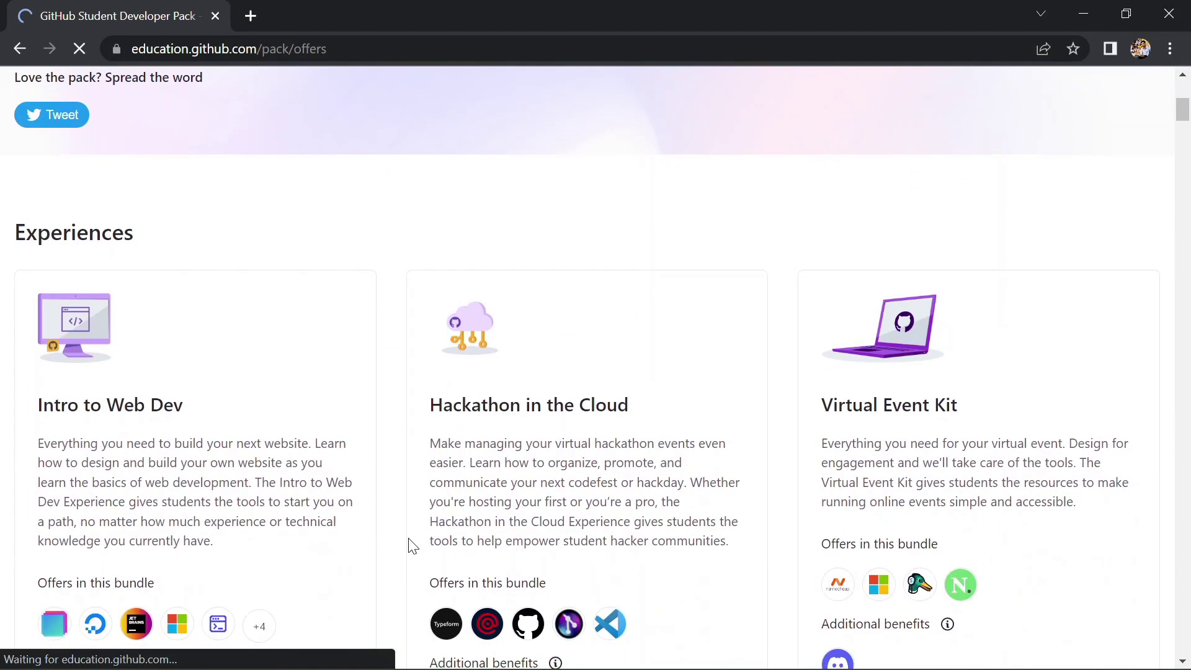
scroll(412, 546, down, 2)
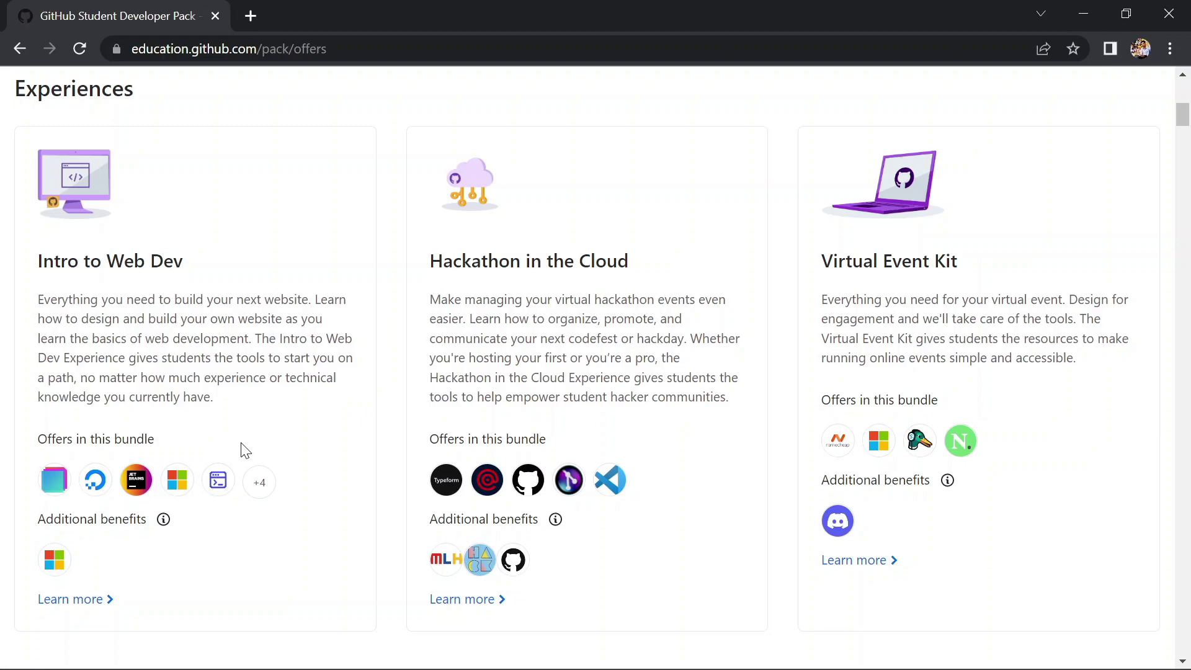
scroll(245, 451, down, 2)
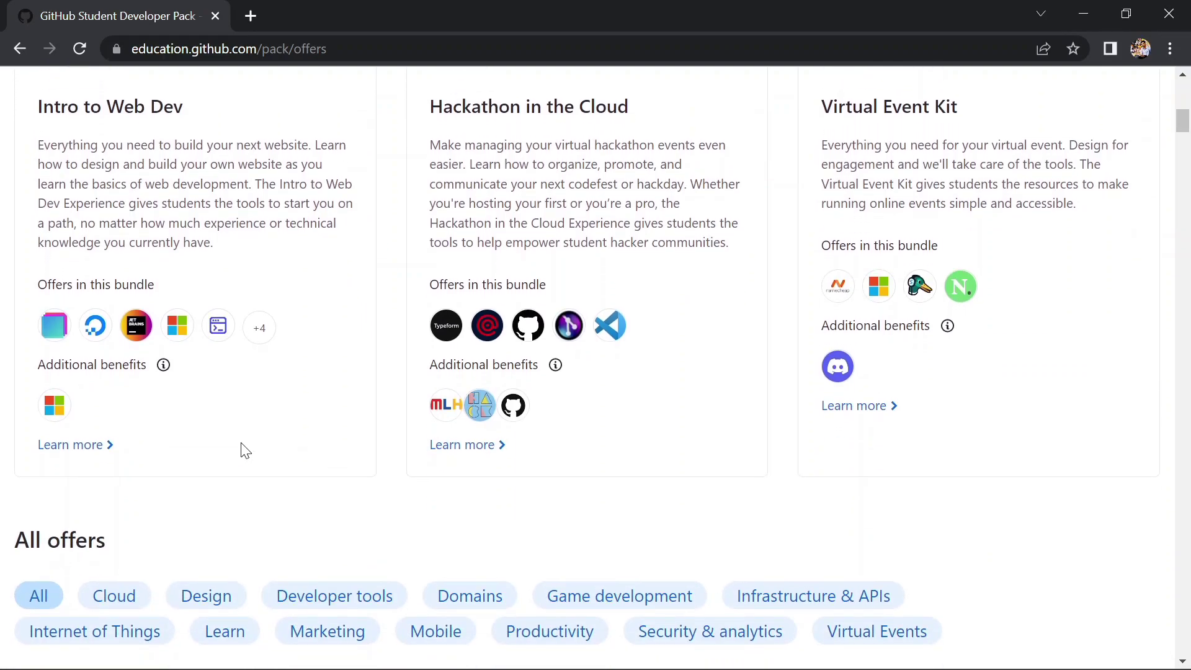
scroll(256, 337, down, 1)
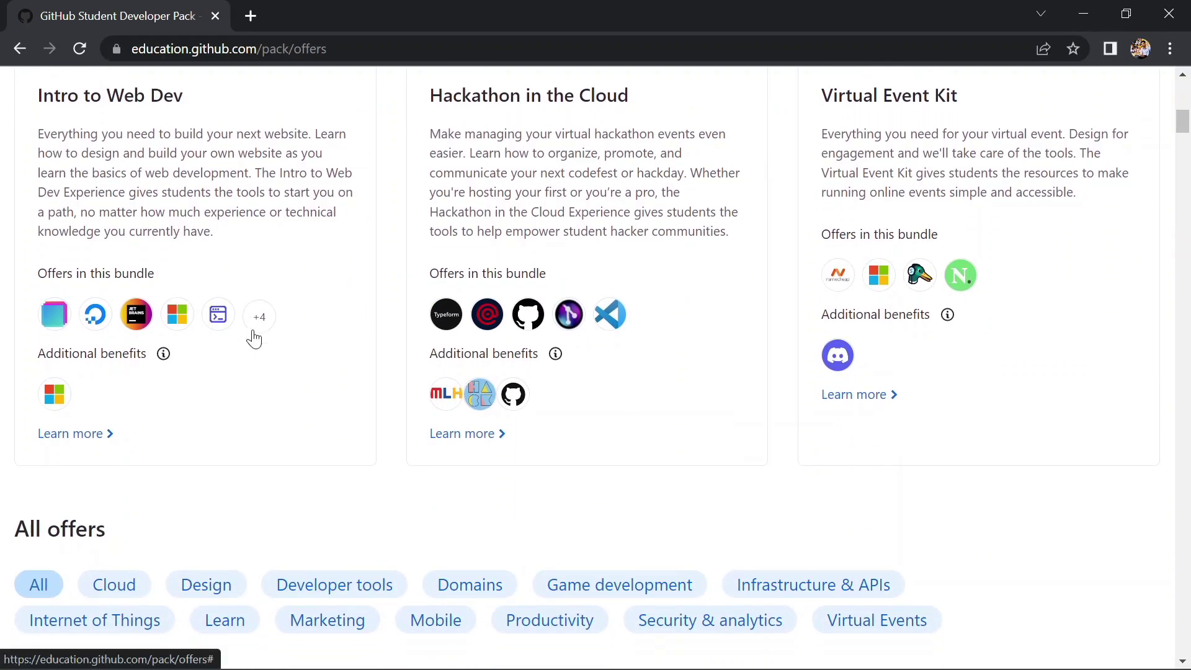
scroll(255, 337, down, 1)
click(262, 261)
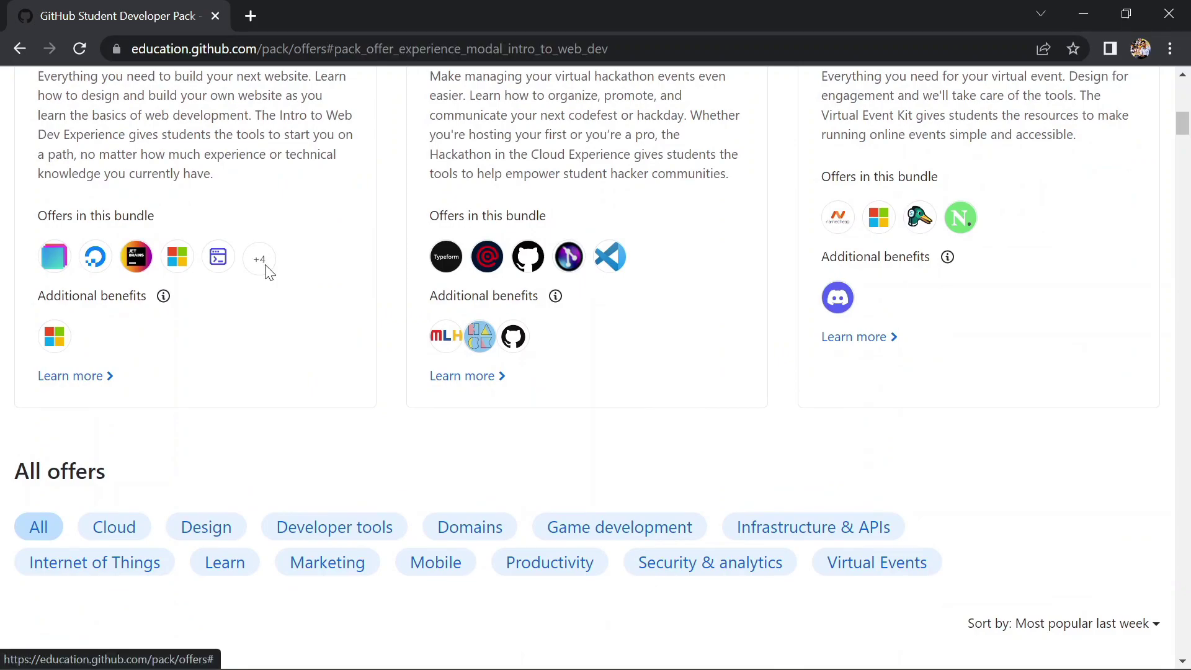
scroll(392, 338, down, 2)
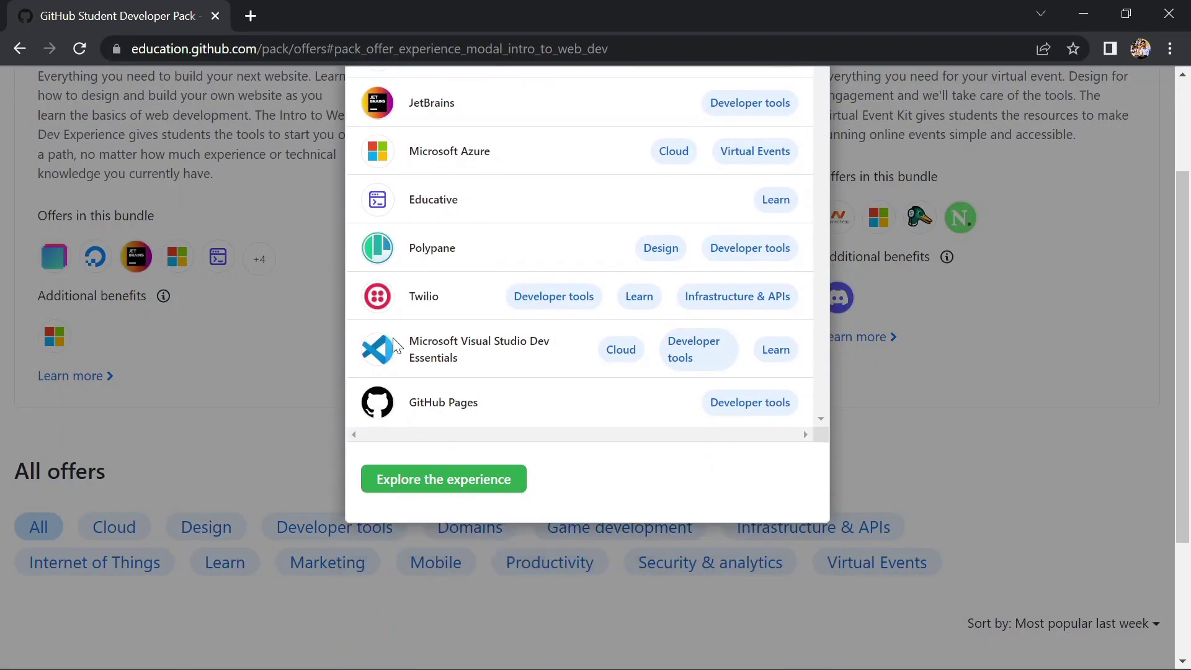
scroll(393, 338, up, 2)
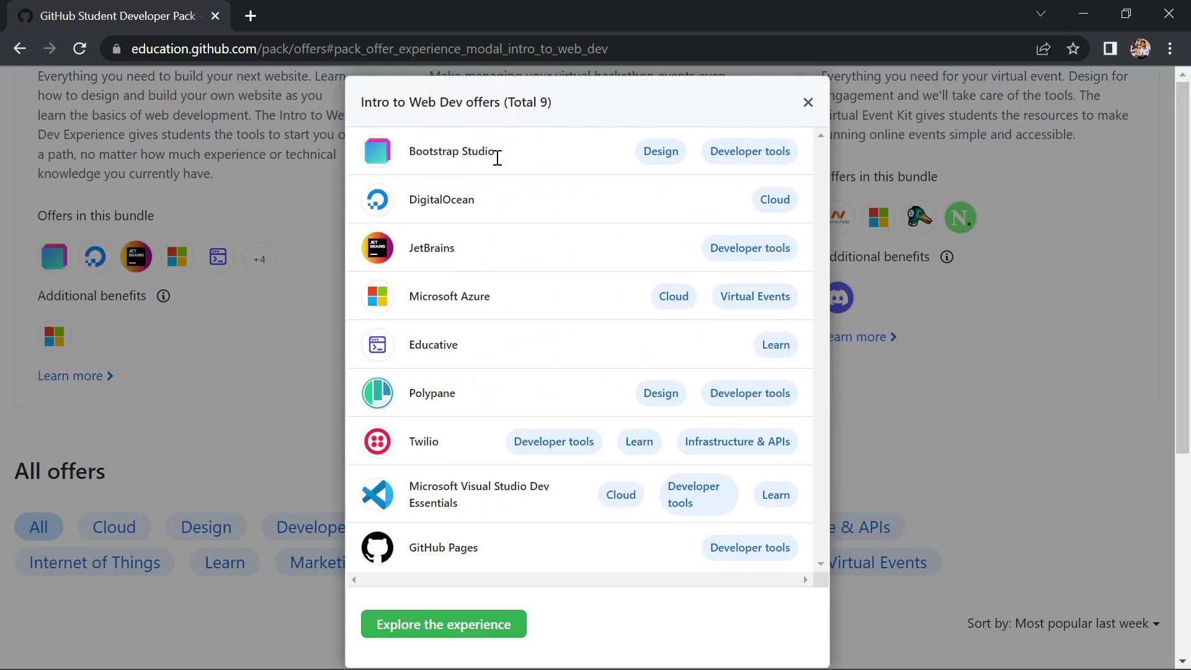
click(805, 107)
scroll(558, 223, up, 10)
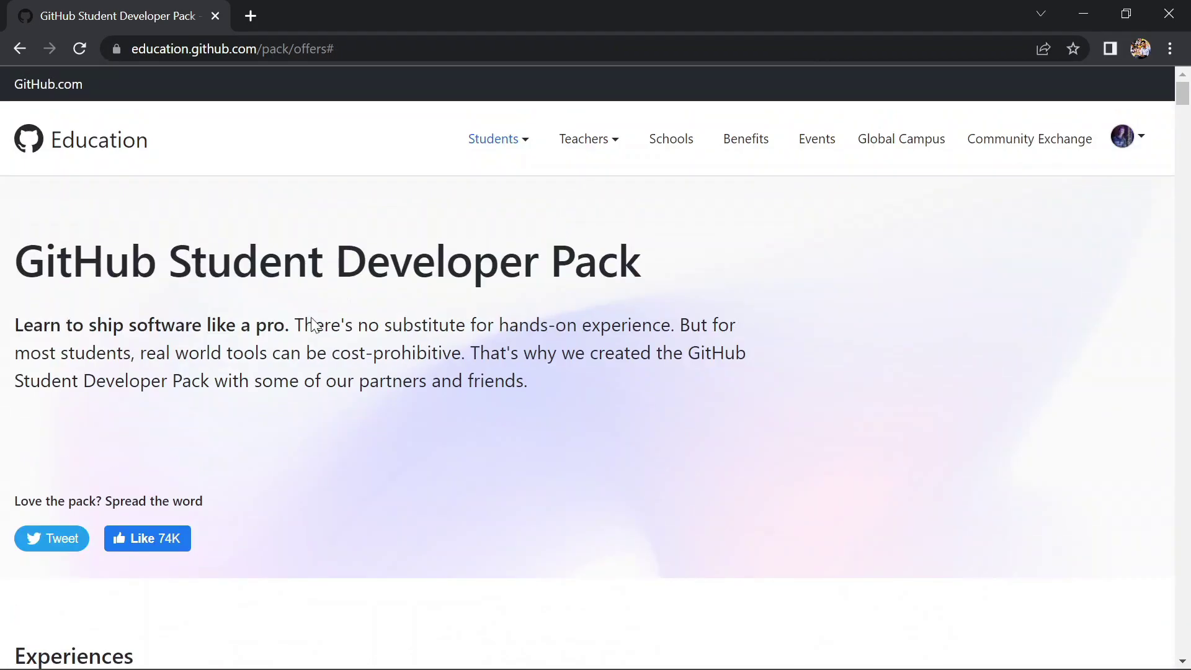
Like the pack on Facebook, go to GitHub.com, and open the Copilot features page
click(154, 540)
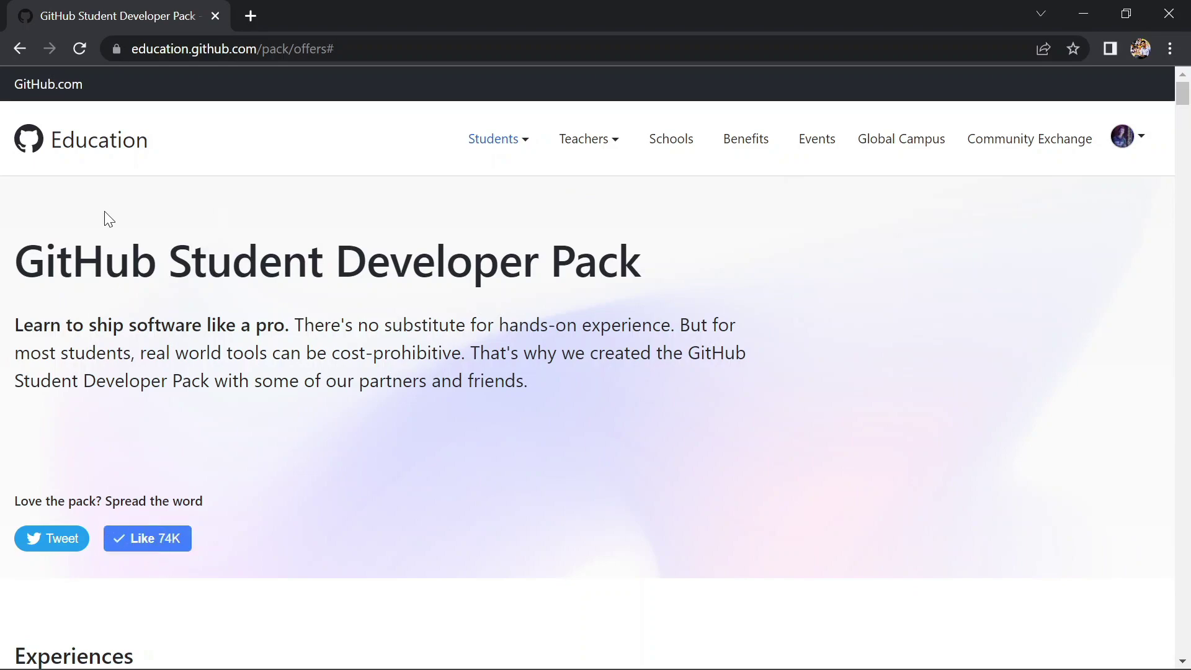
click(31, 89)
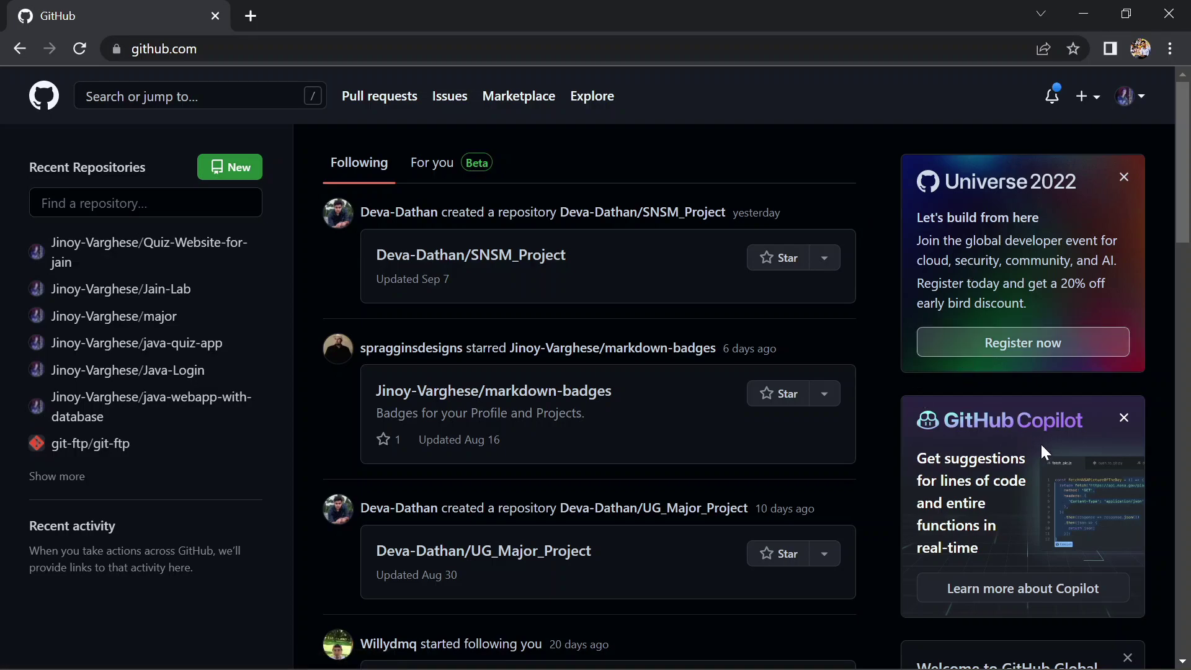
click(1020, 588)
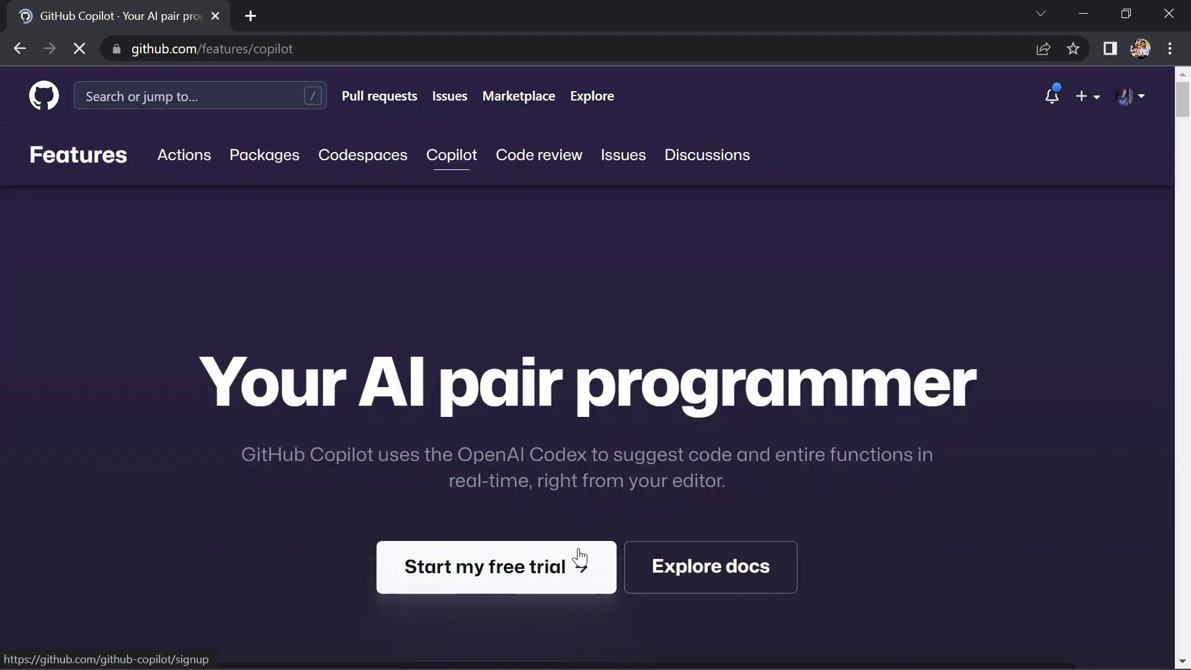
Start the Copilot free trial and claim free student access to GitHub Copilot
click(578, 564)
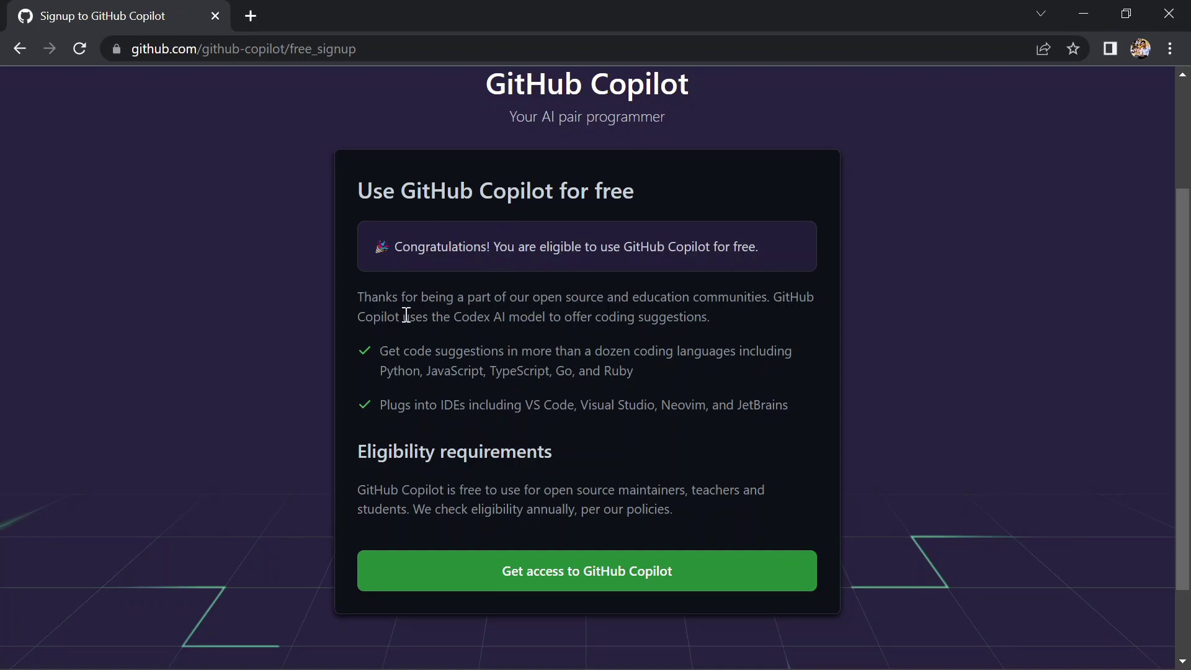
scroll(521, 353, down, 1)
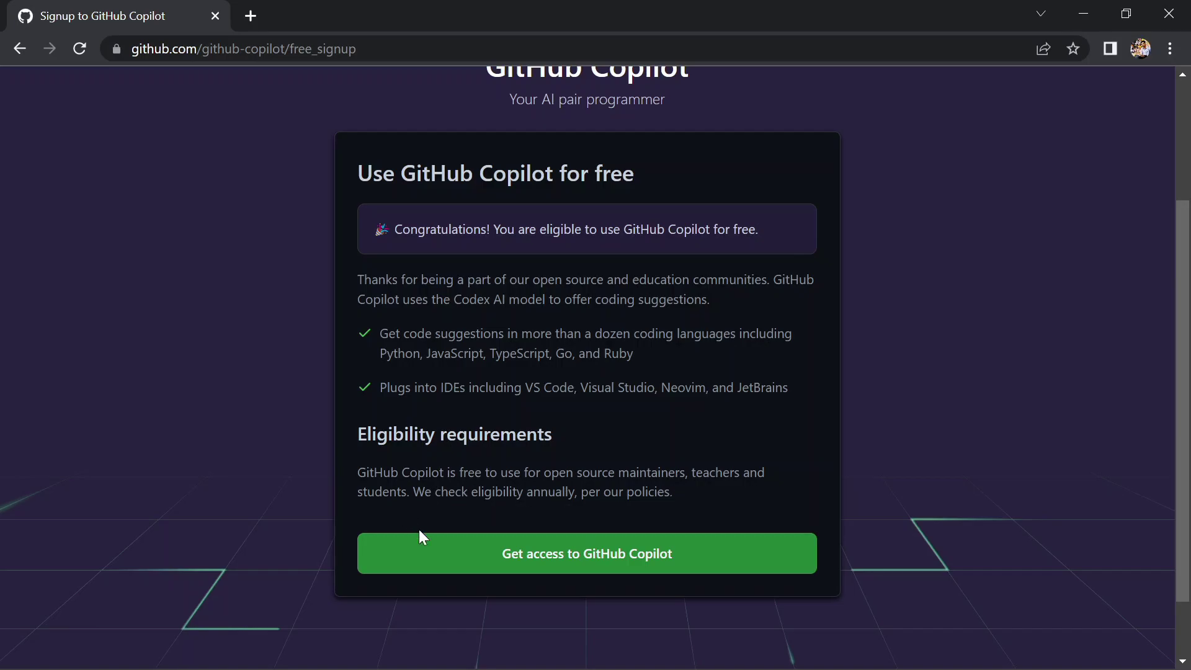
click(511, 559)
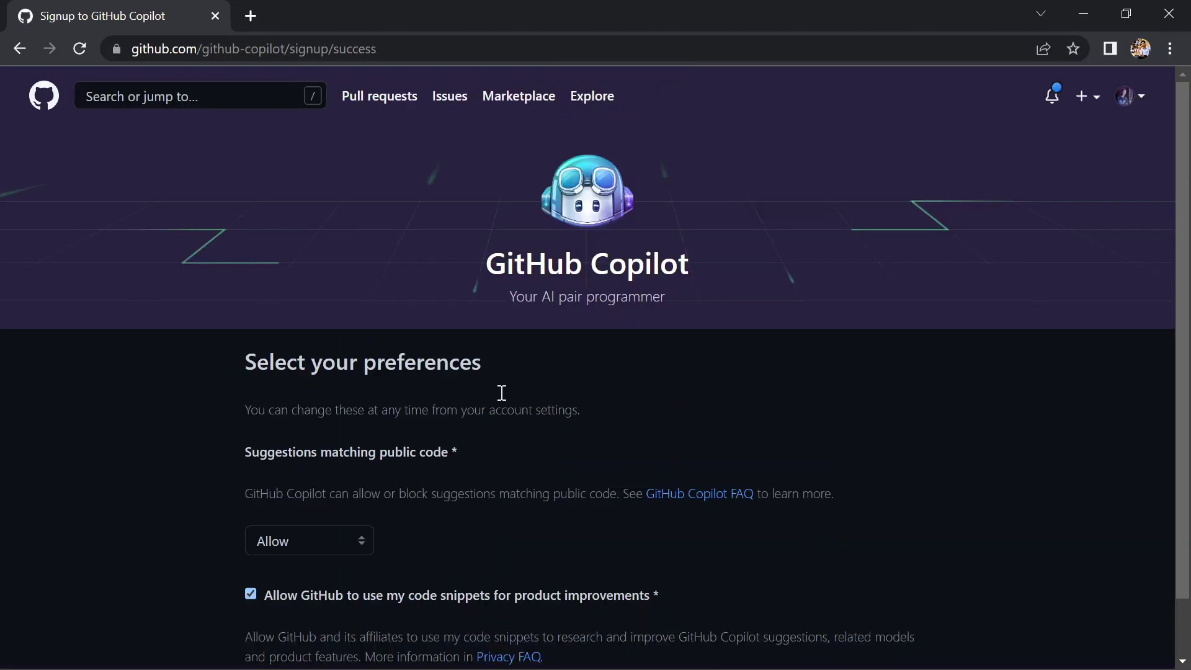
scroll(501, 393, down, 1)
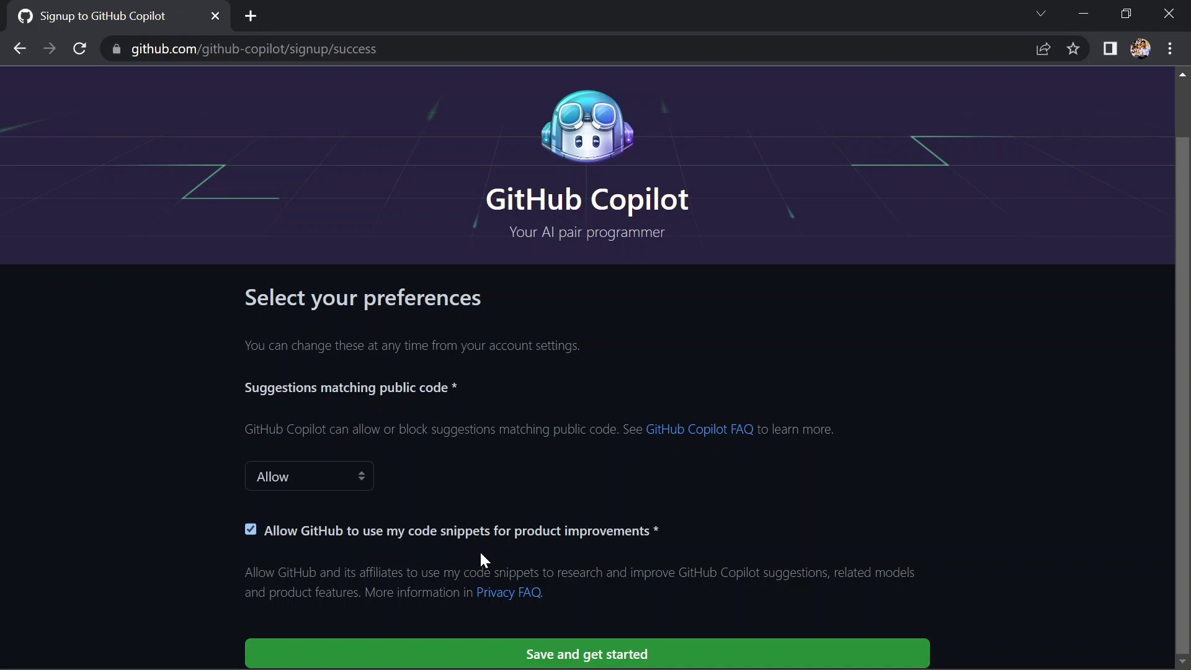
Keep 'Allow' and the snippets option, then save the Copilot preferences
click(501, 651)
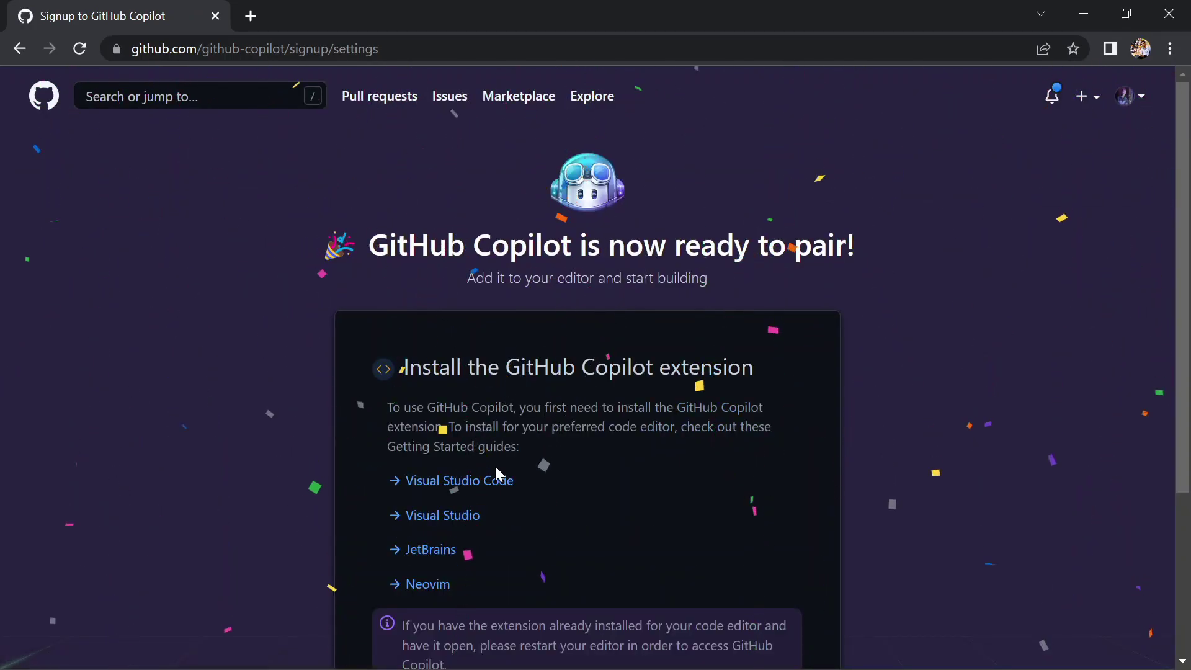
scroll(495, 466, down, 2)
scroll(494, 463, down, 2)
scroll(495, 464, down, 2)
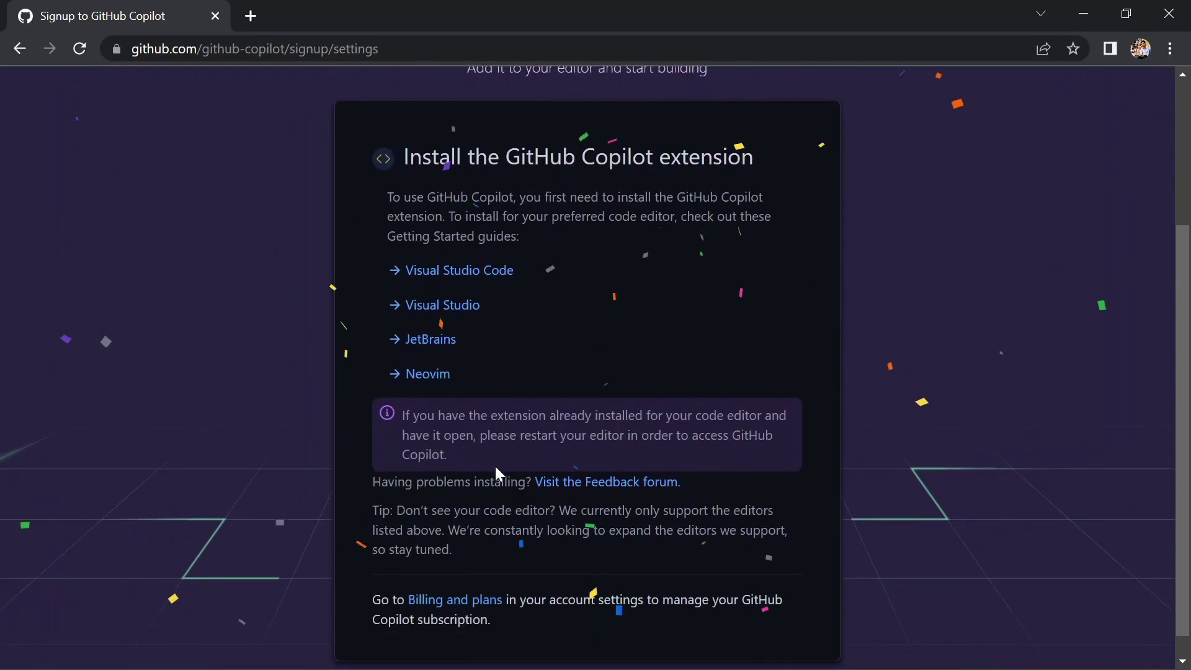
scroll(494, 464, down, 1)
scroll(494, 463, up, 4)
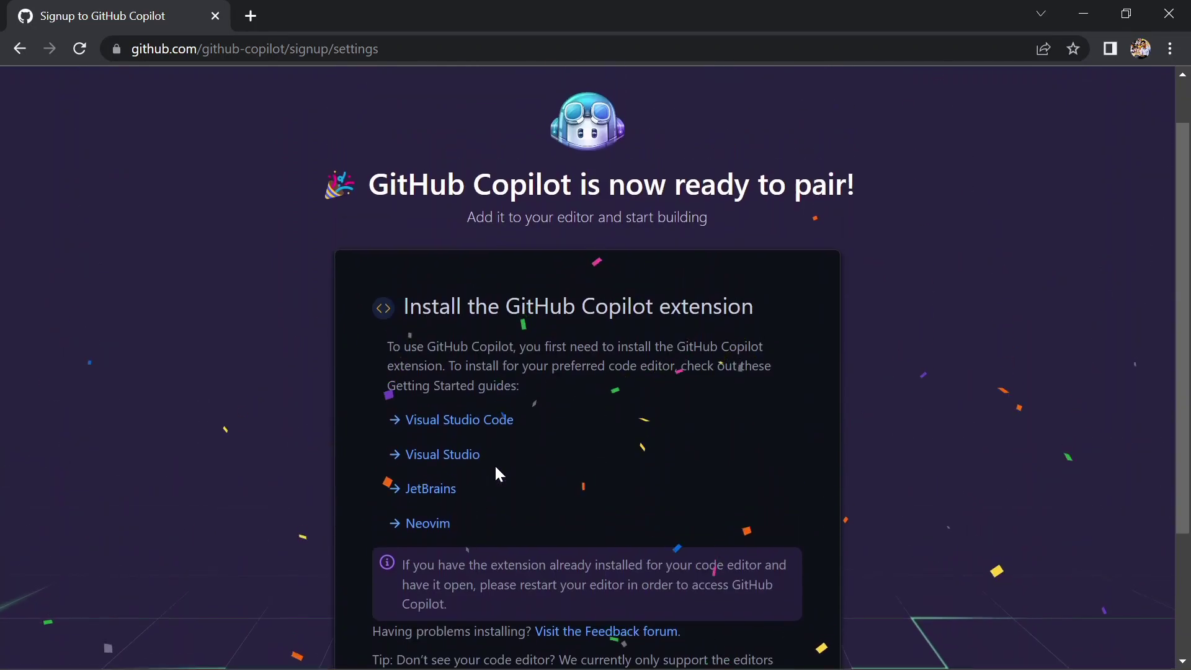
Follow the Visual Studio Code getting-started guide to the Copilot extension's Marketplace page
click(463, 428)
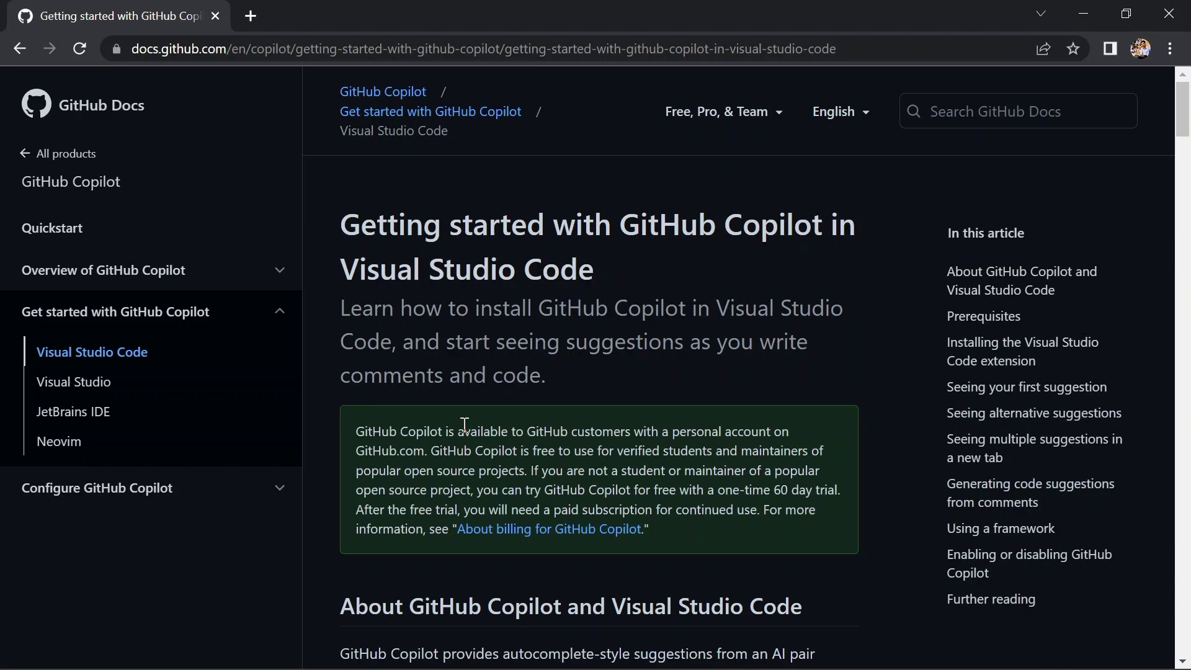
scroll(463, 424, down, 3)
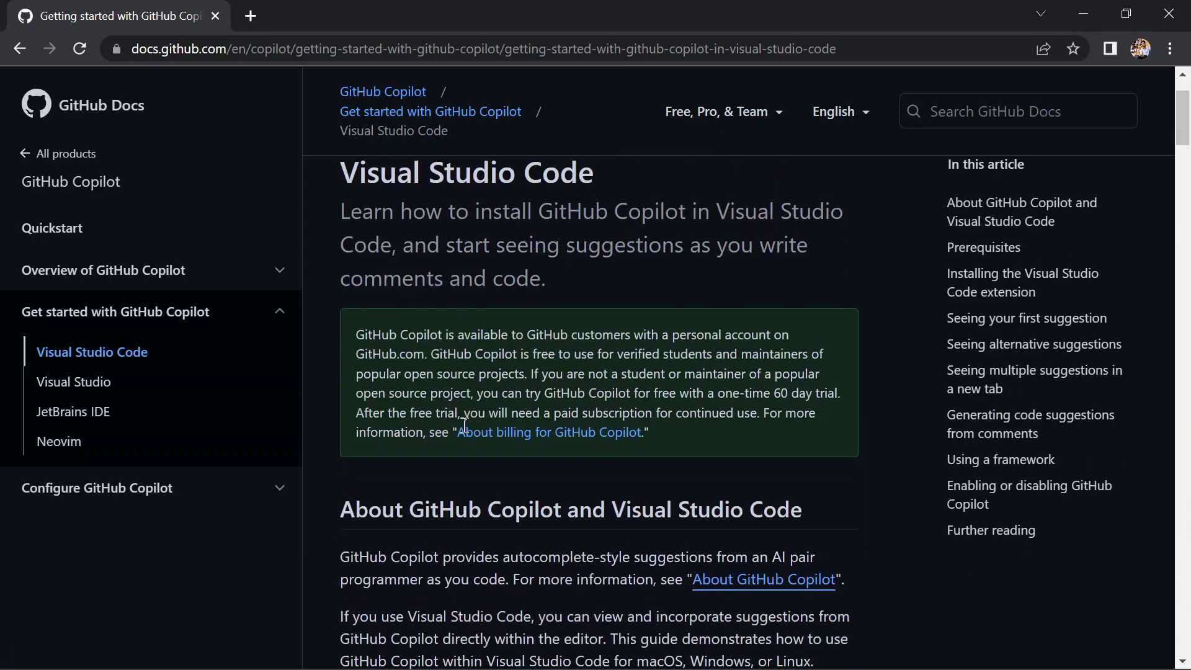
scroll(462, 425, down, 2)
scroll(462, 425, down, 2)
scroll(463, 424, up, 8)
scroll(462, 428, down, 5)
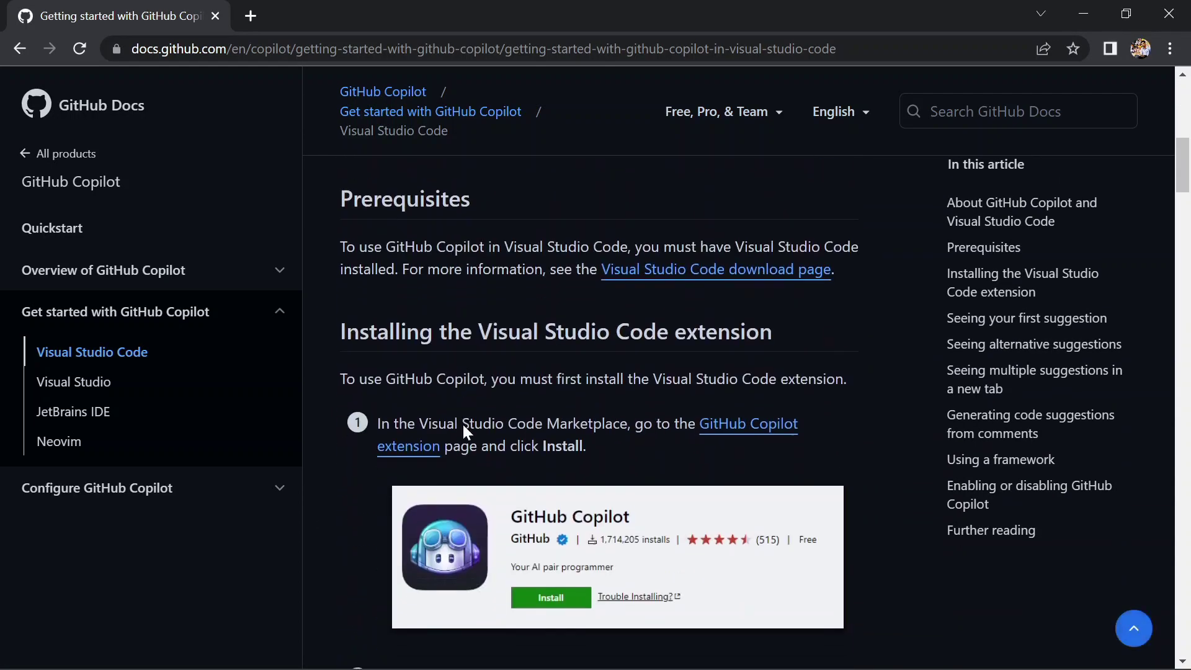
scroll(461, 429, down, 1)
scroll(462, 425, up, 1)
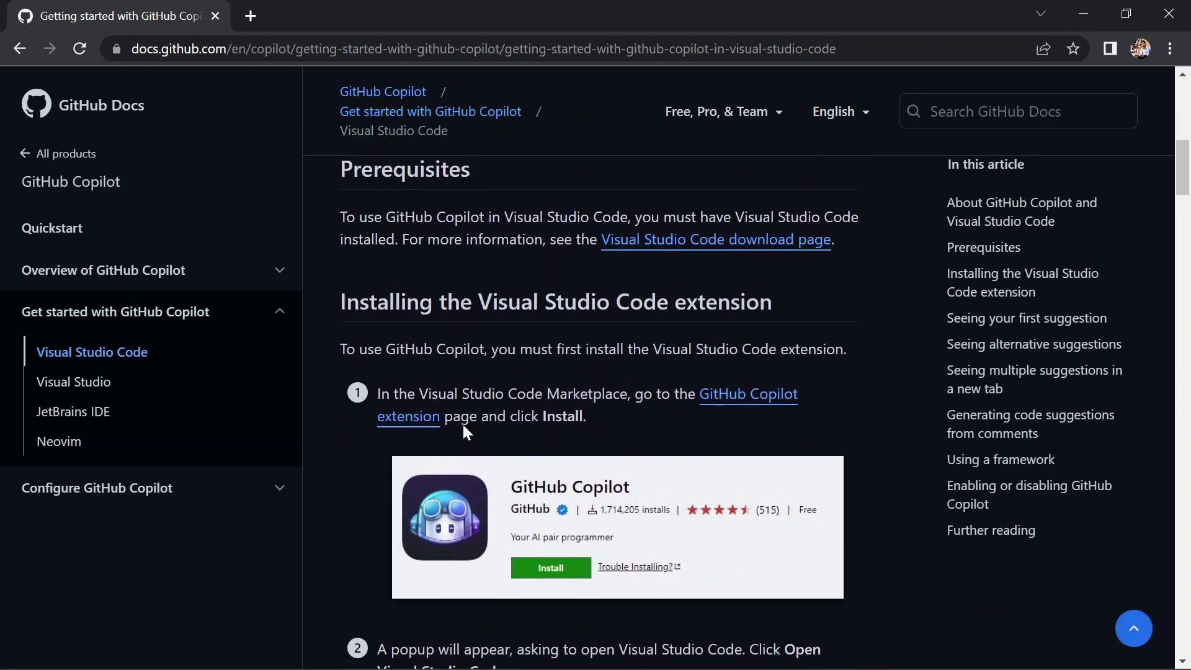
scroll(463, 425, up, 1)
click(721, 438)
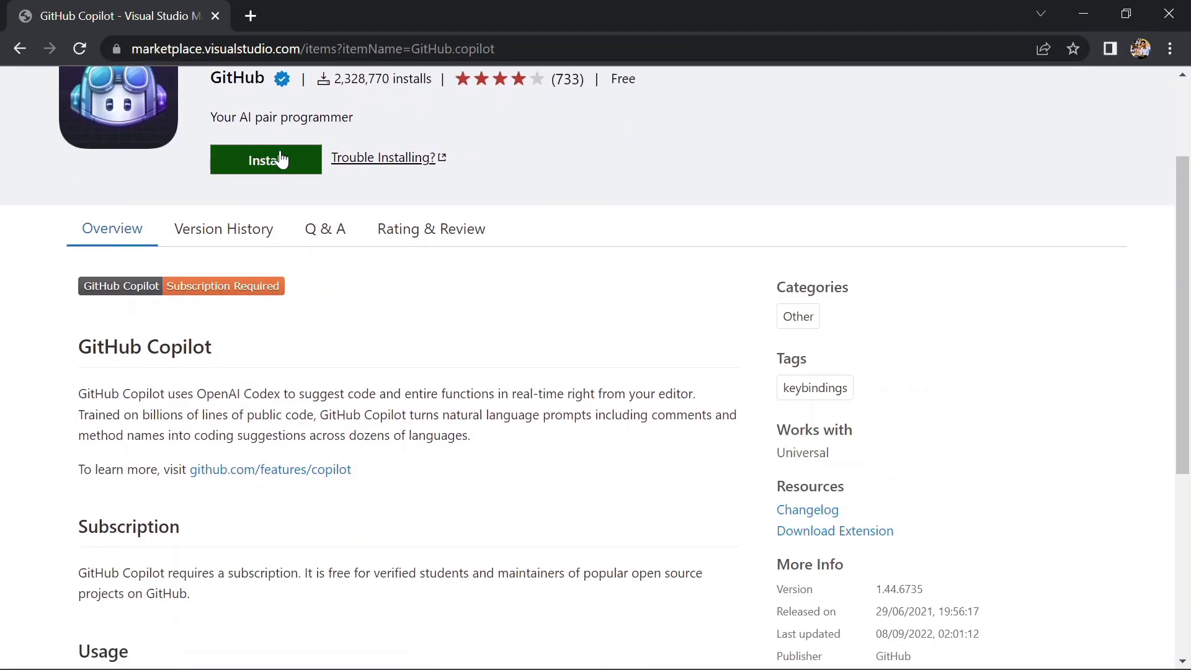
scroll(280, 158, up, 1)
Install GitHub Copilot from the Marketplace and hand it off to Visual Studio Code
click(276, 245)
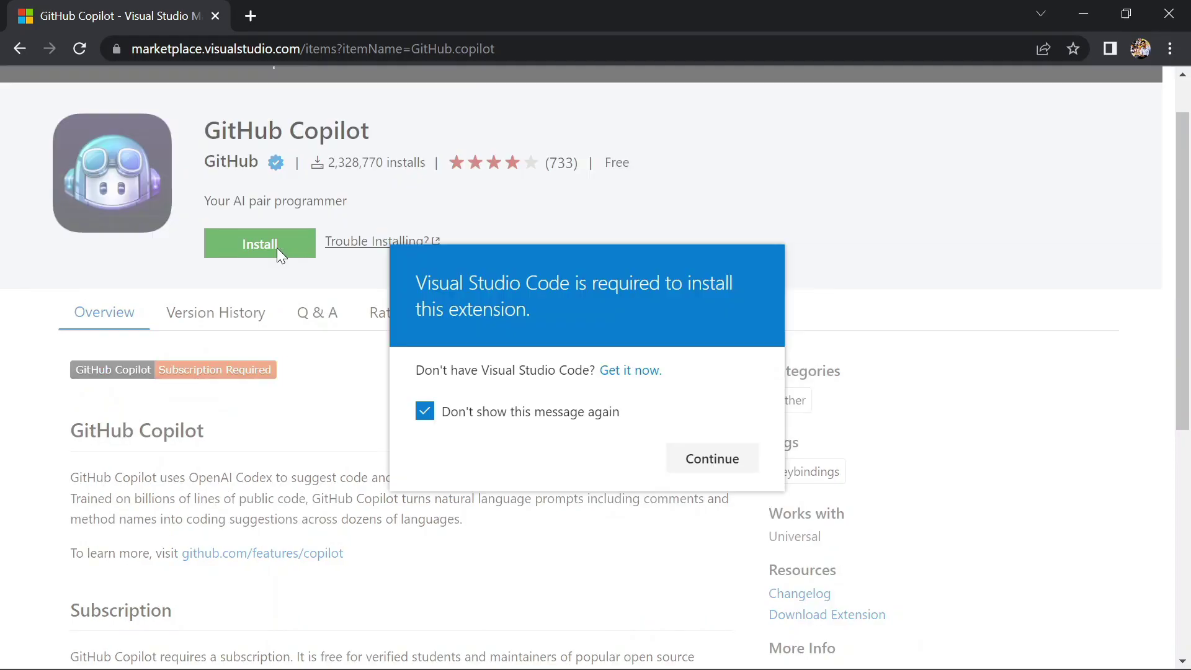
click(688, 458)
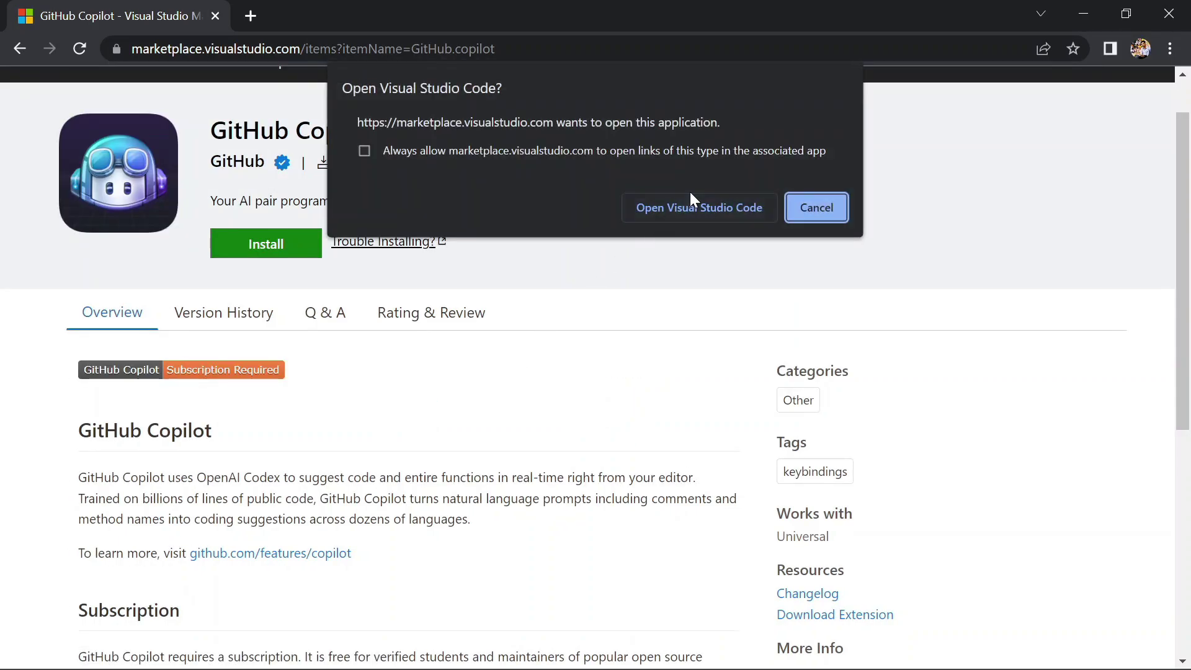
click(688, 206)
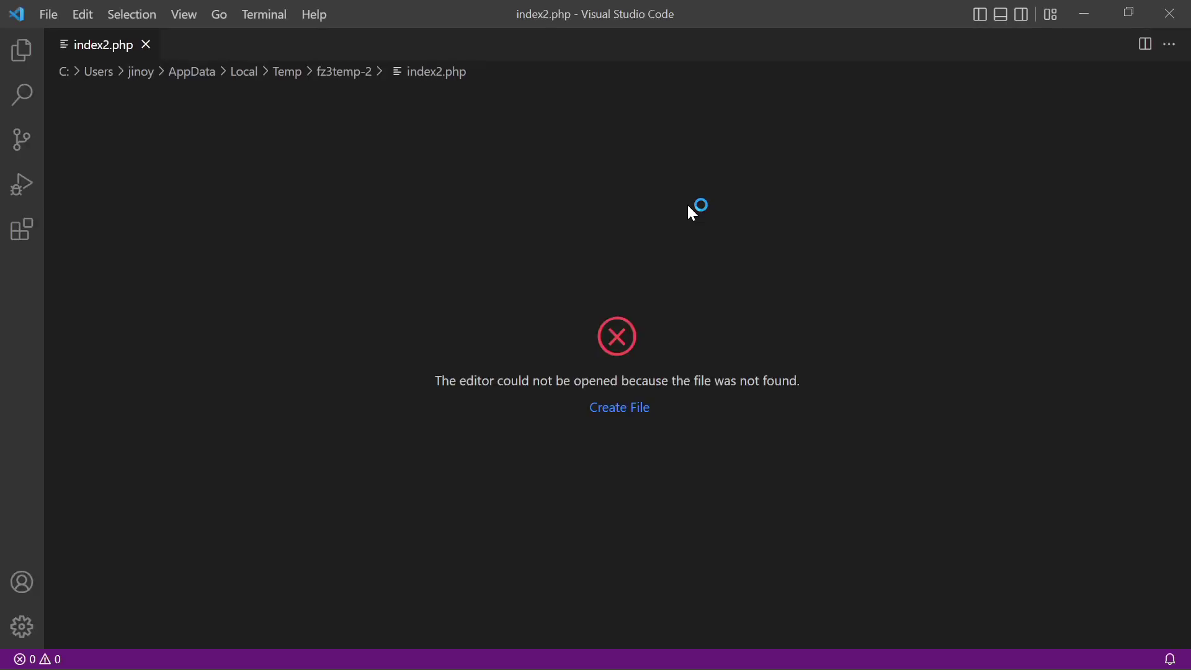
Close the index2.php and Copilot extension tabs, quit VS Code, and minimize Chrome
click(145, 45)
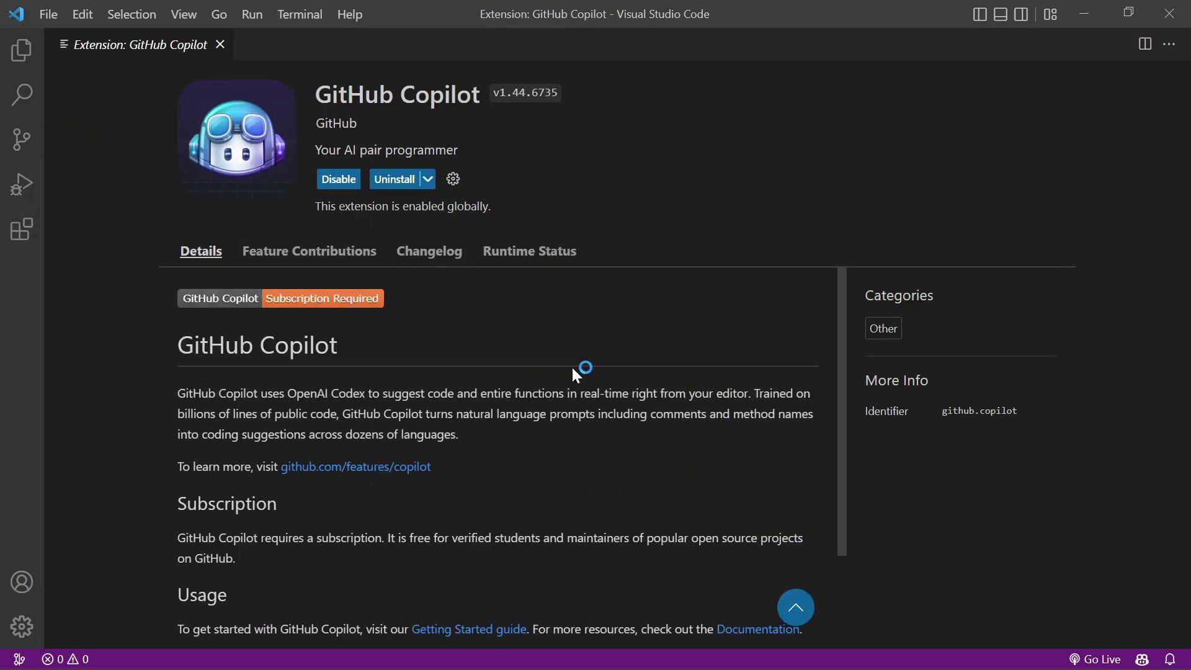
scroll(571, 366, down, 2)
scroll(571, 365, down, 2)
scroll(572, 366, up, 3)
scroll(353, 497, down, 2)
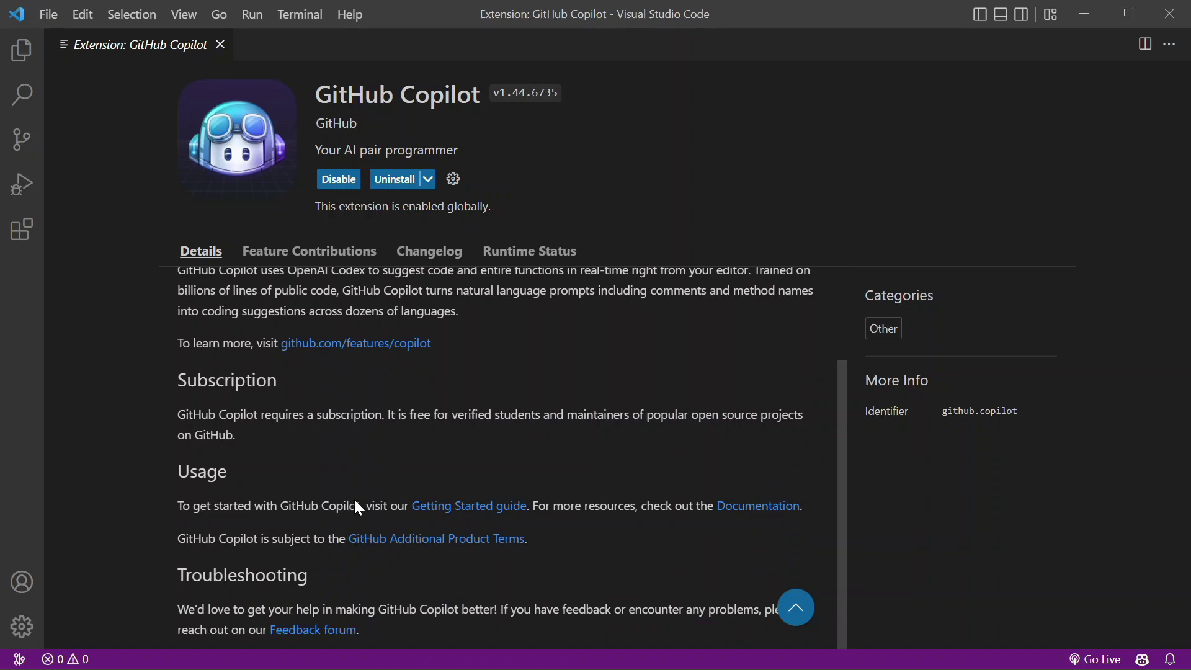
scroll(354, 498, up, 2)
scroll(353, 498, up, 2)
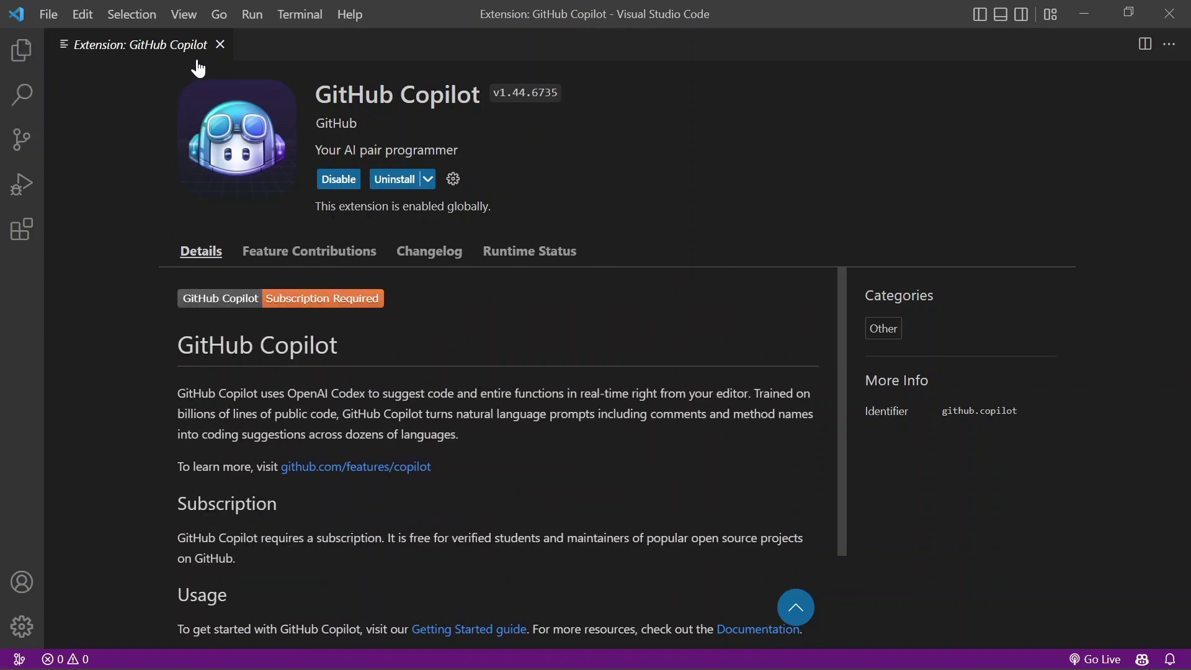
click(221, 45)
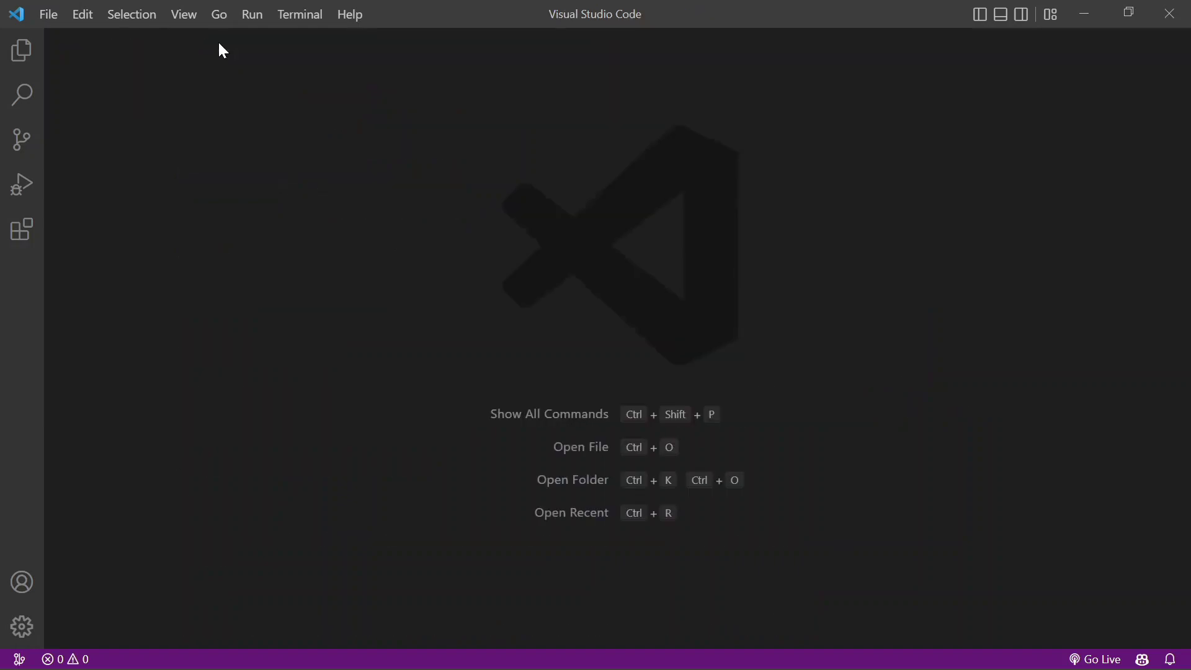
click(1169, 13)
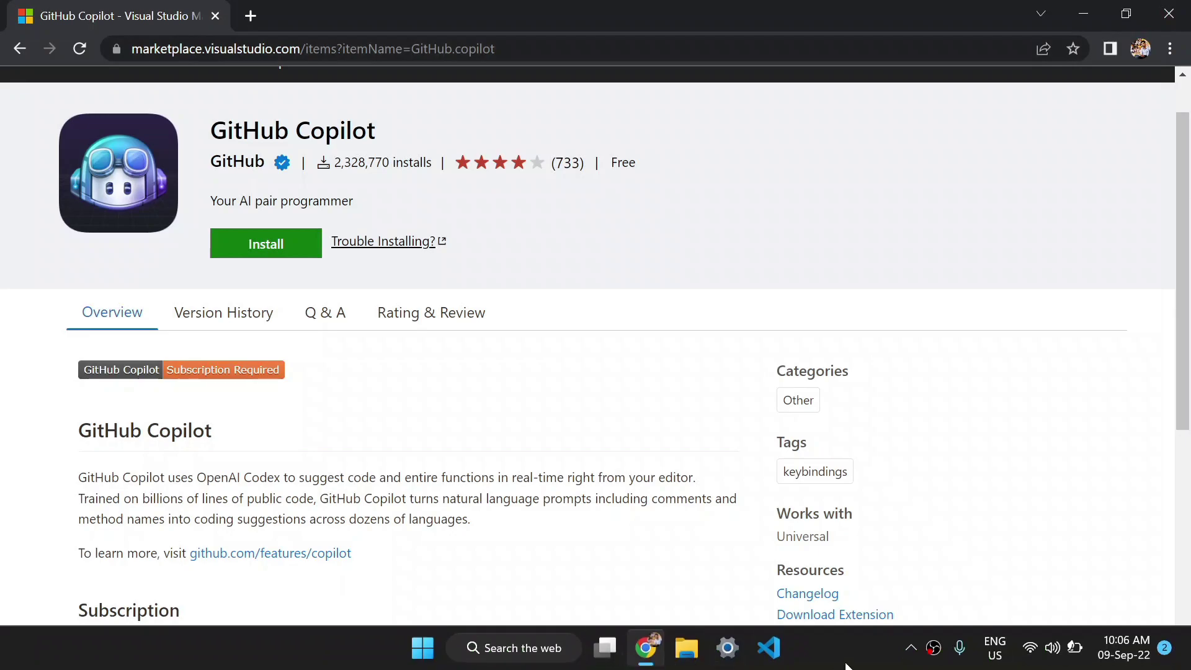
click(1084, 13)
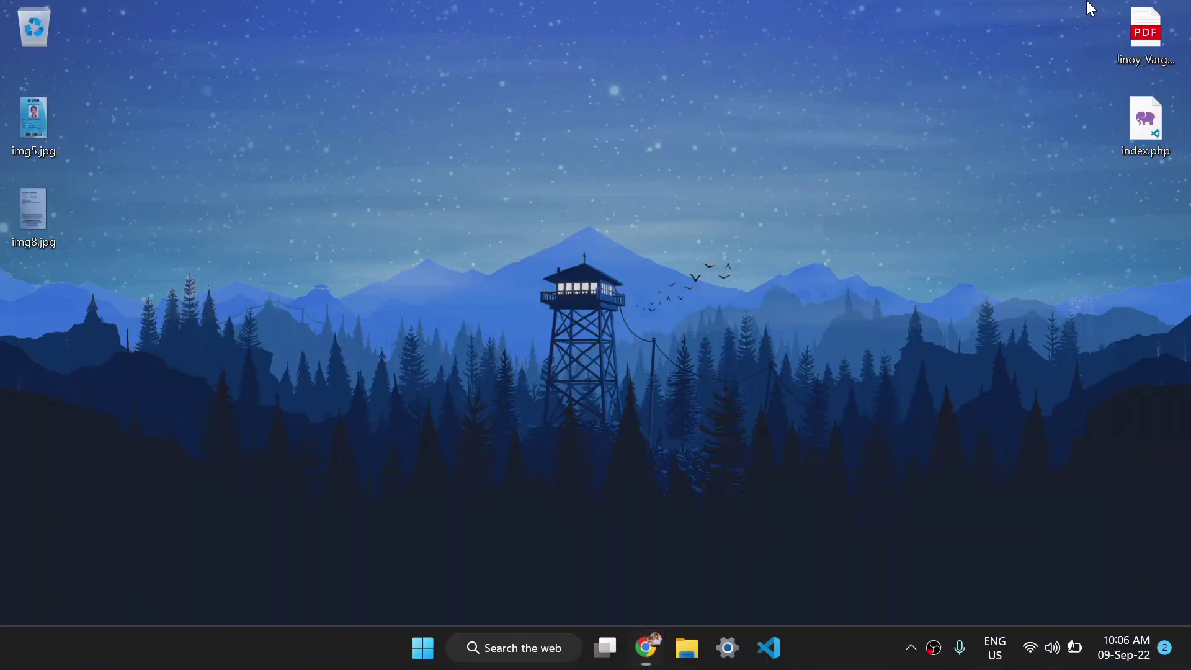
right_click(932, 648)
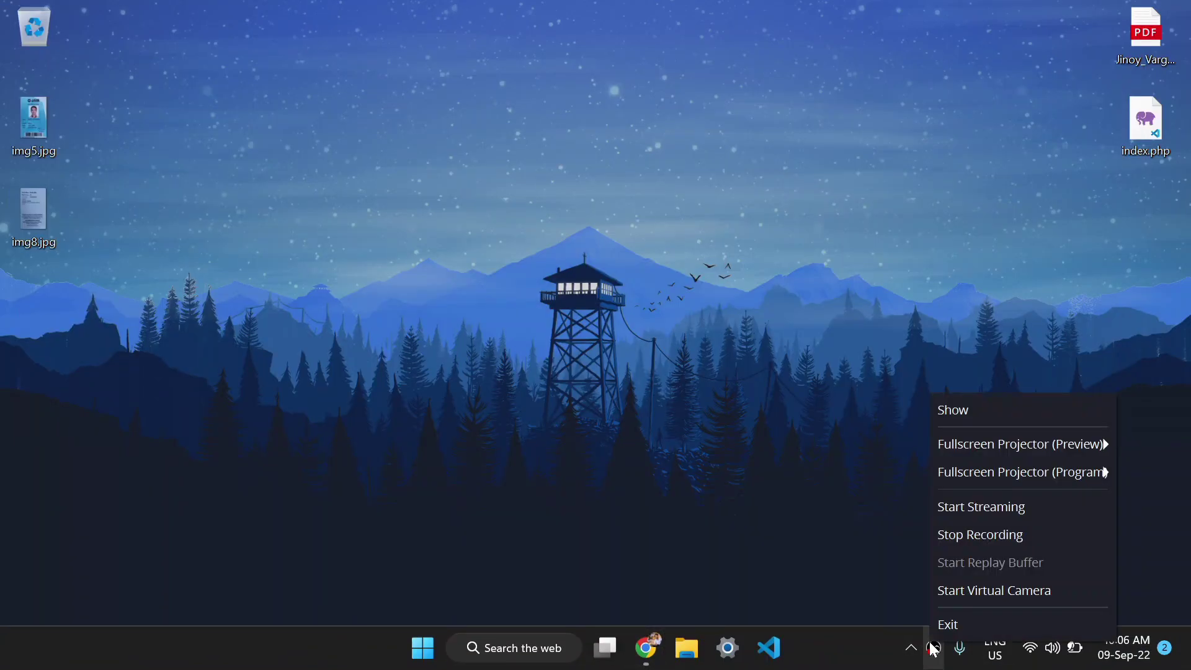